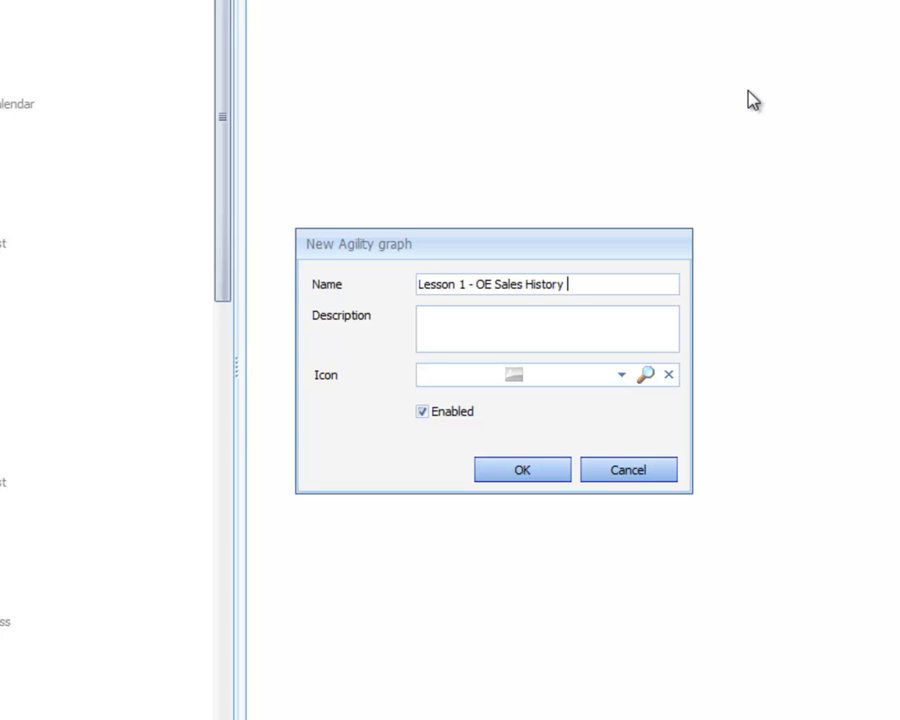
Step: Name the new graph "Lesson 1 - OE Sales History by Month" and describe it as "Building the Graph"
type("by ")
type("Mon")
type("Bu")
type("ild")
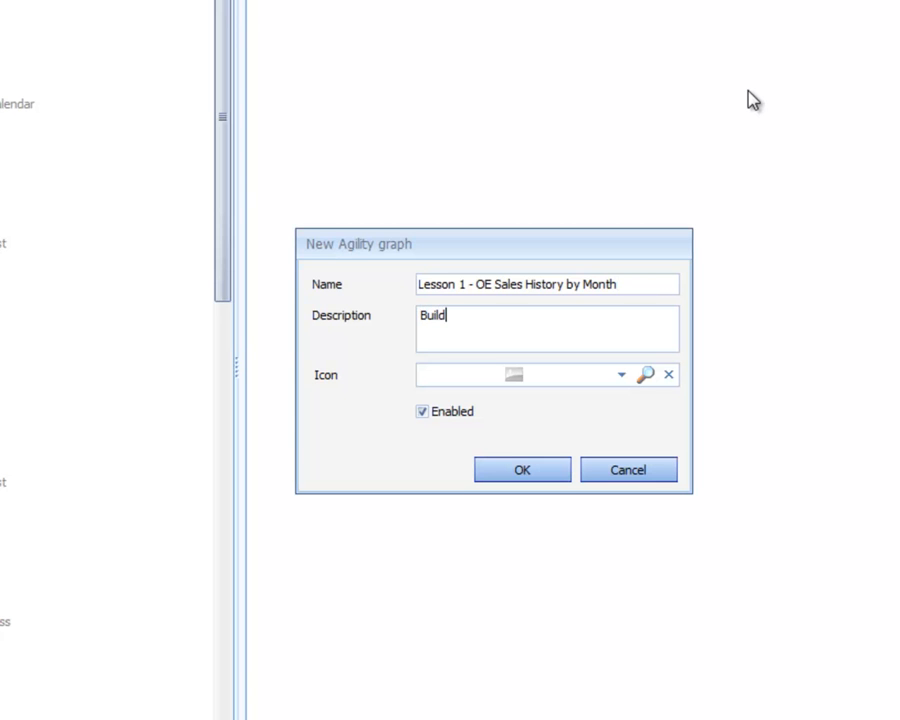
type("ing the Graph")
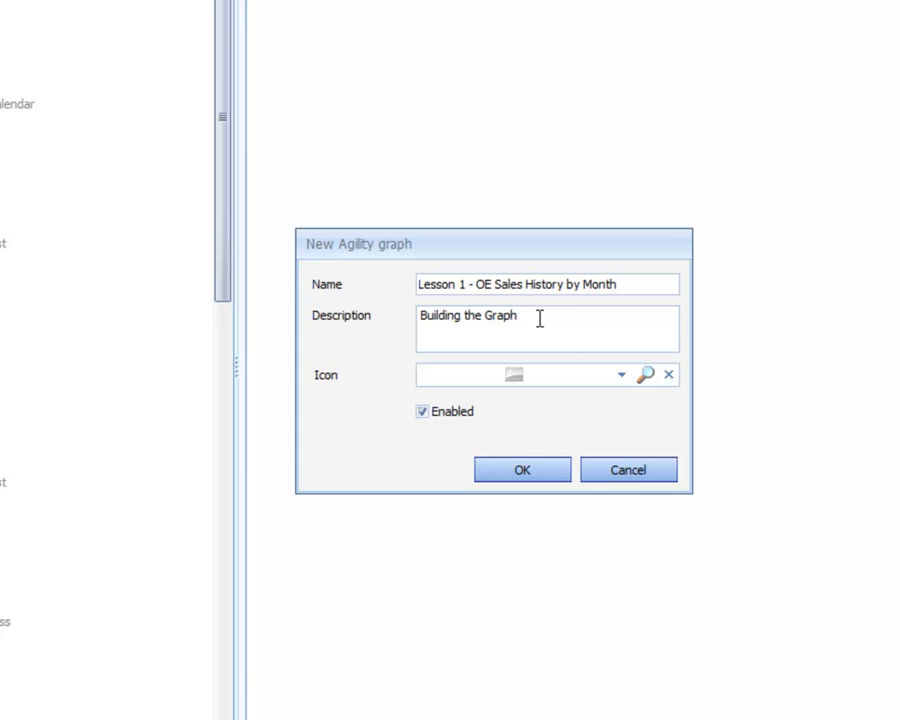
Step: Assign the Chart bar icon to the new graph and create the component
left_click(621, 375)
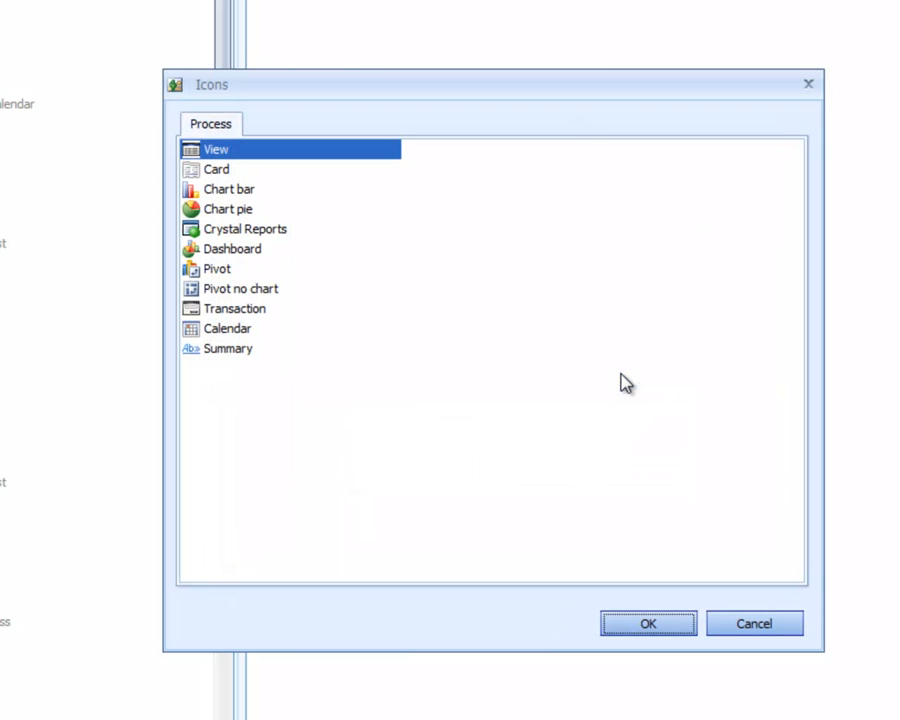
left_click(236, 196)
double_click(234, 194)
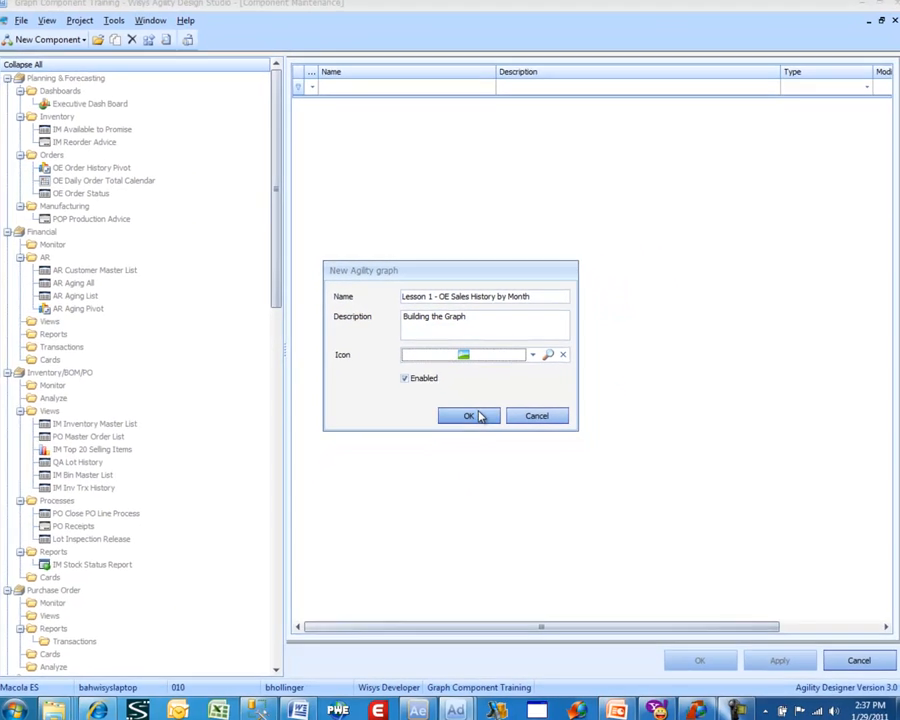
left_click(528, 471)
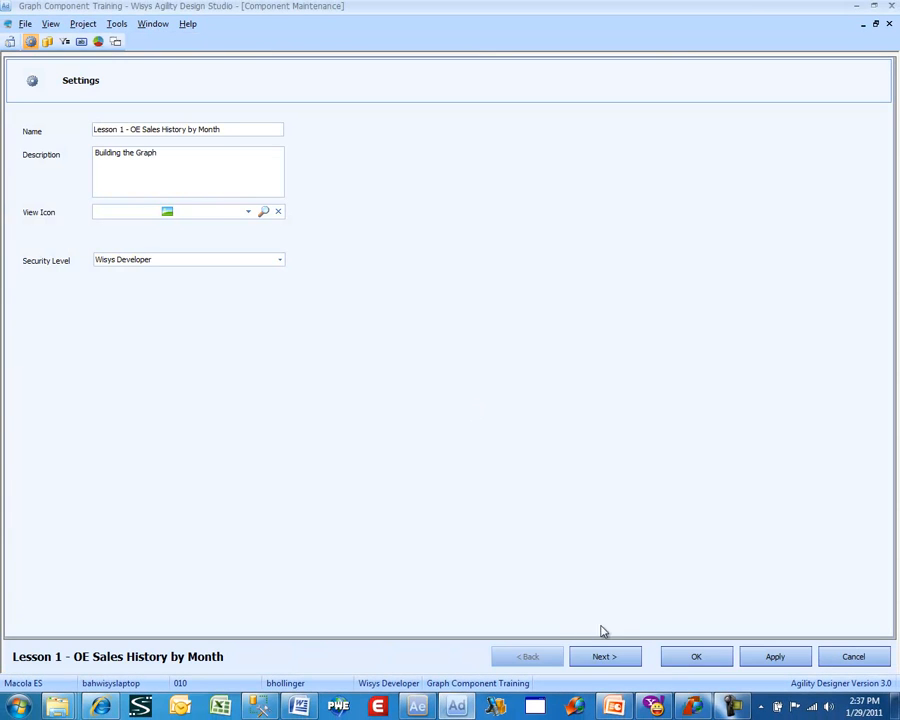
Step: Fill the graph's SQL statement with the complete oehdrhst_wv sales and costs query copied from SQL Server Management Studio
left_click(598, 655)
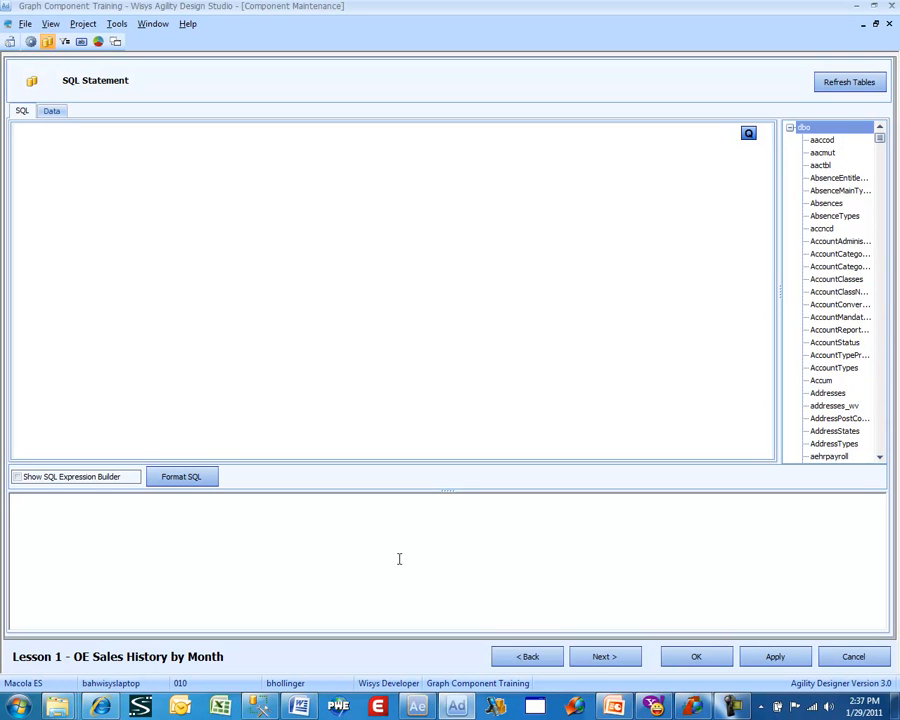
left_click(257, 708)
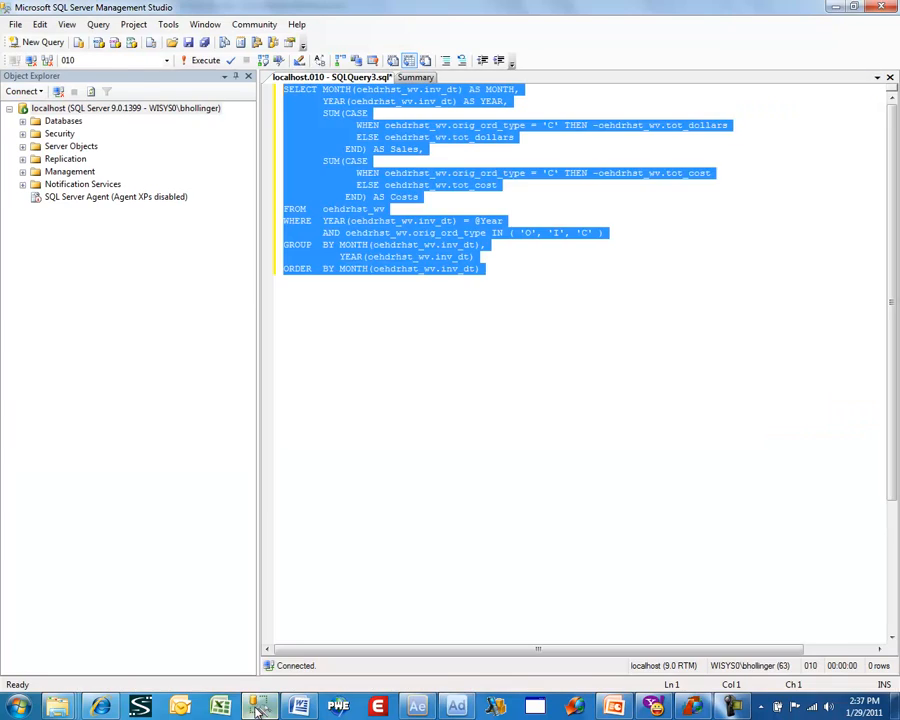
left_click(409, 519)
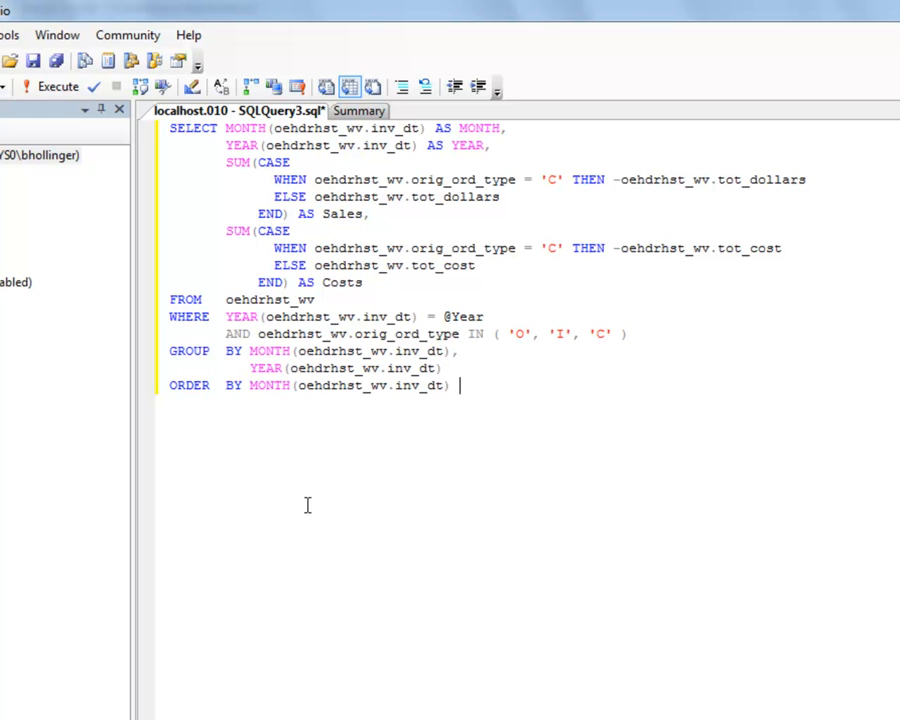
left_click_drag(466, 404, 124, 164)
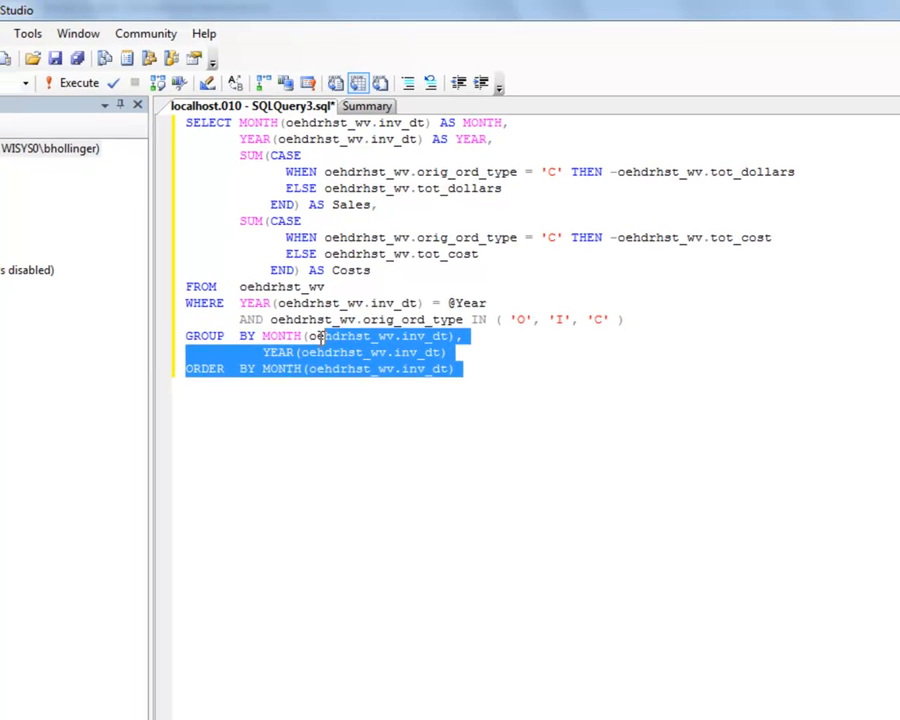
left_click_drag(234, 122, 236, 92)
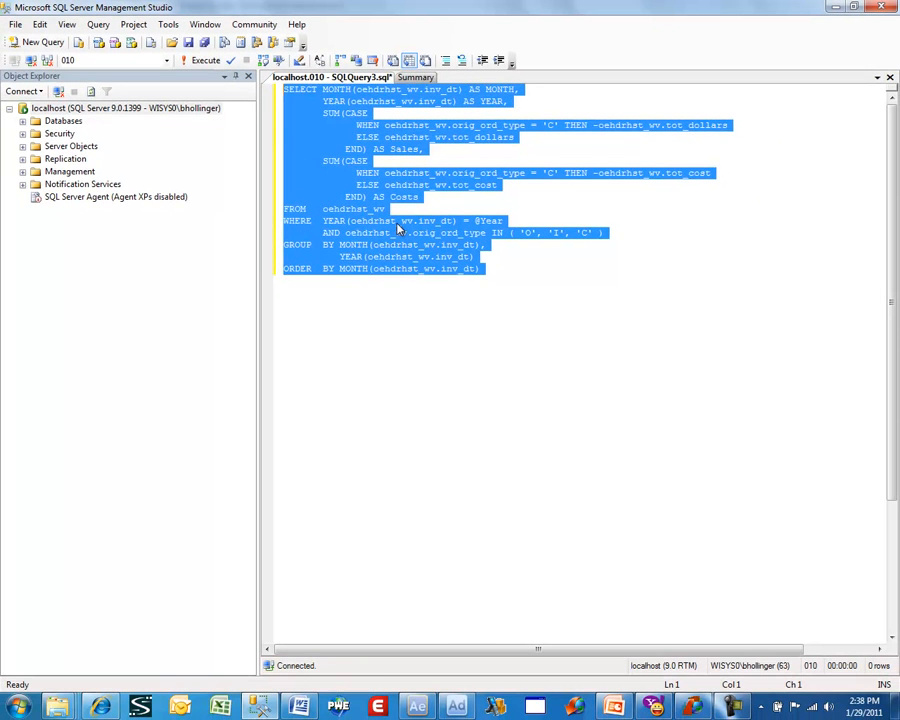
left_click(456, 707)
key("ctrl+v")
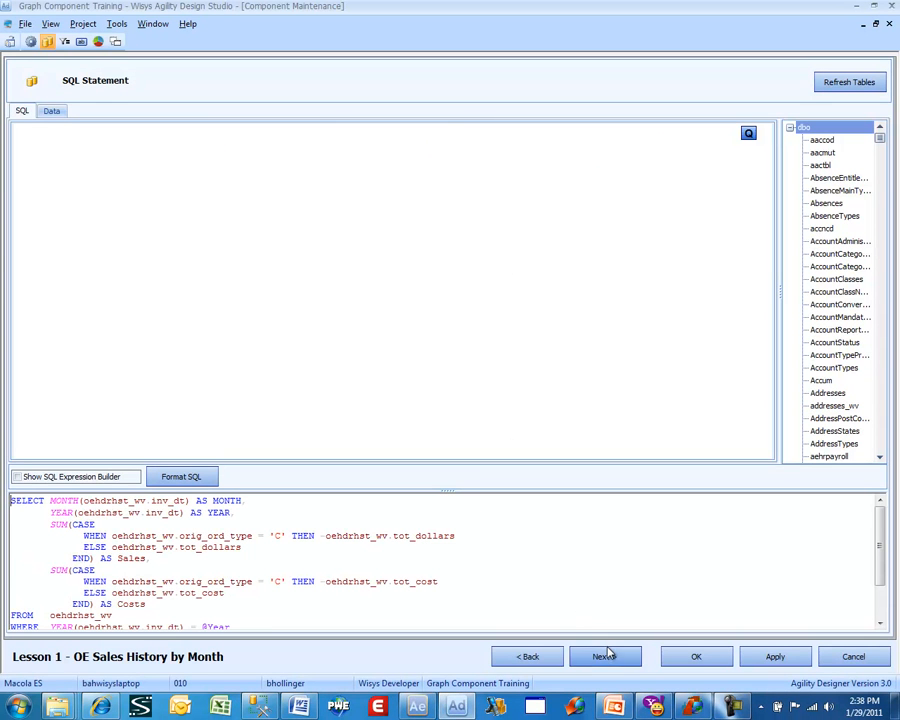
left_click(366, 397)
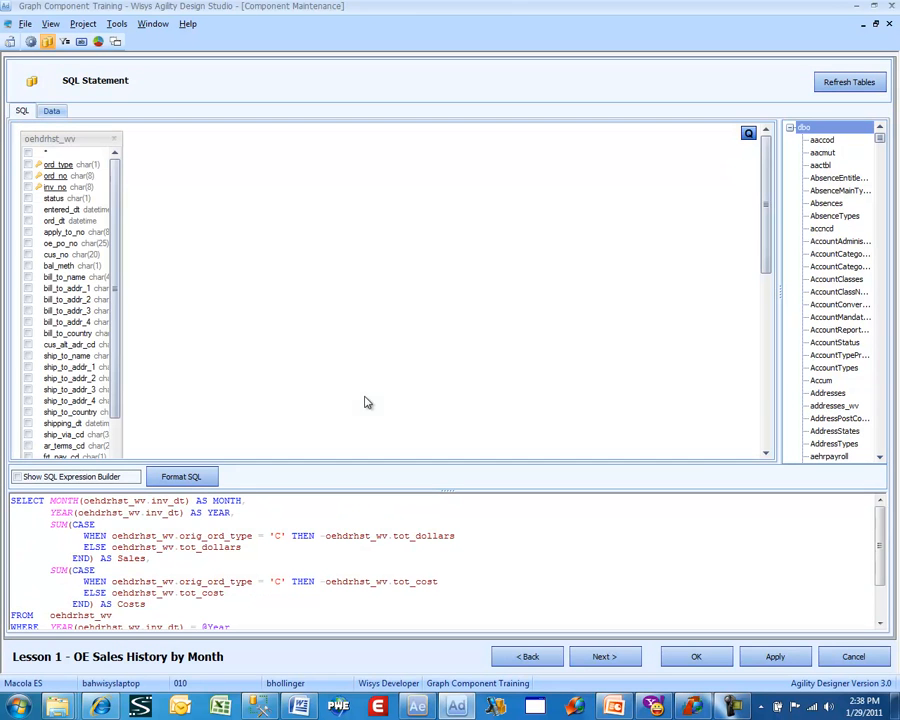
left_click(64, 113)
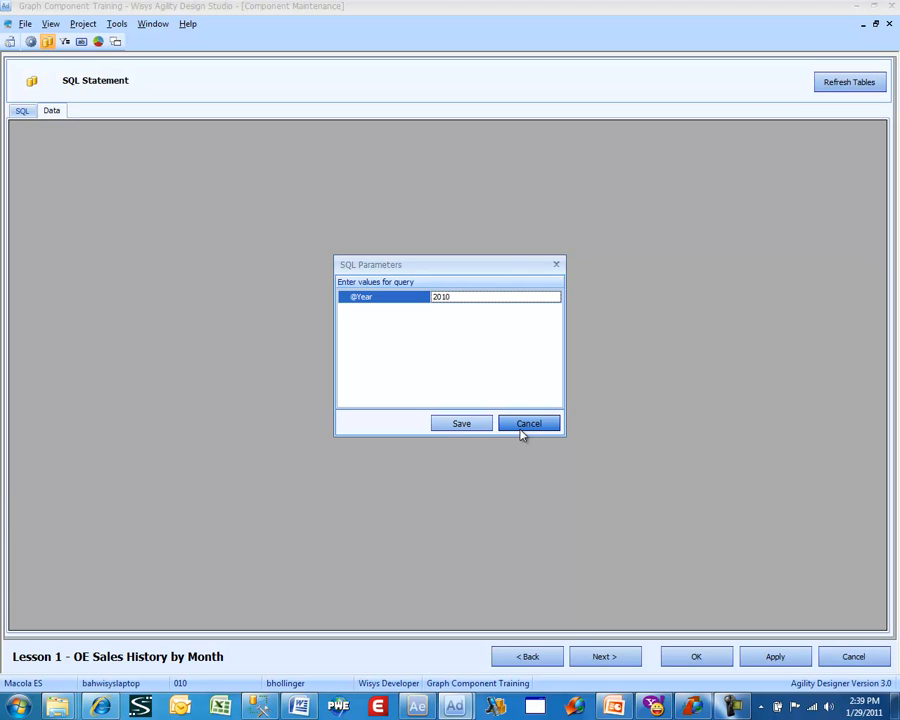
left_click(469, 422)
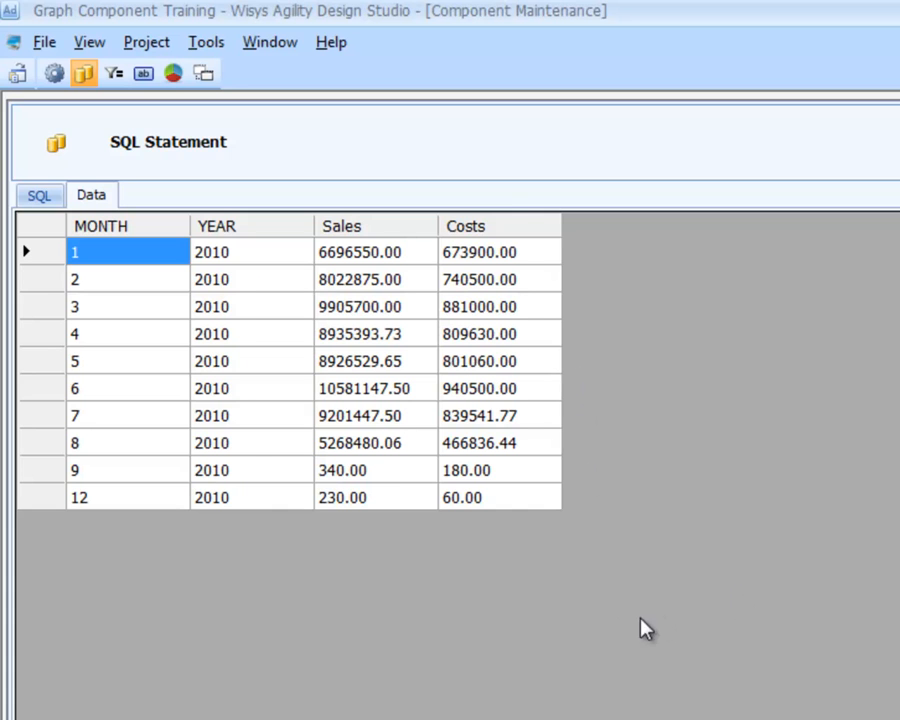
left_click(30, 203)
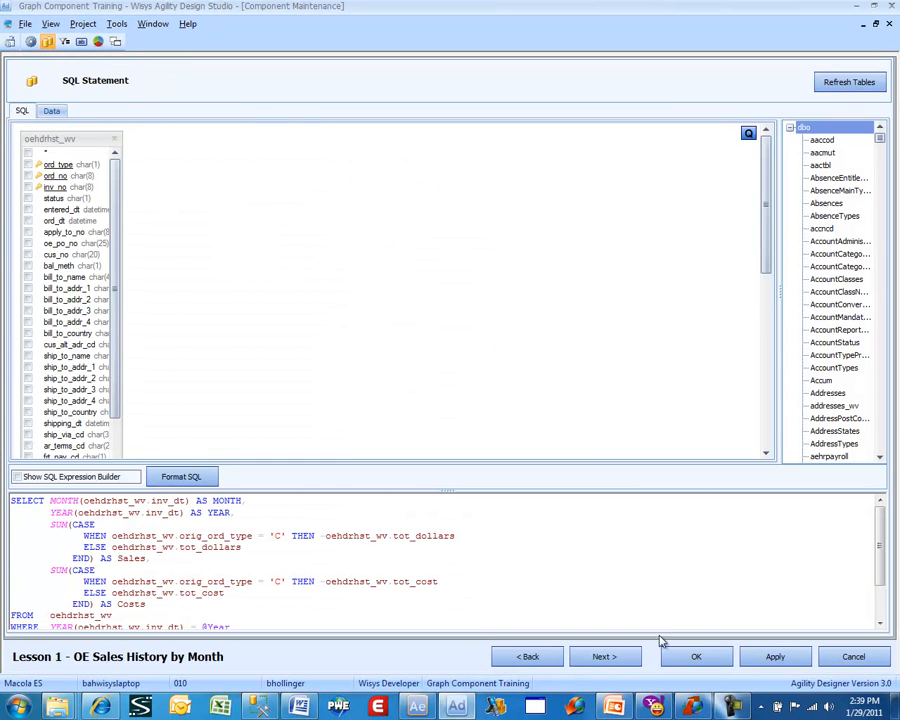
left_click(604, 658)
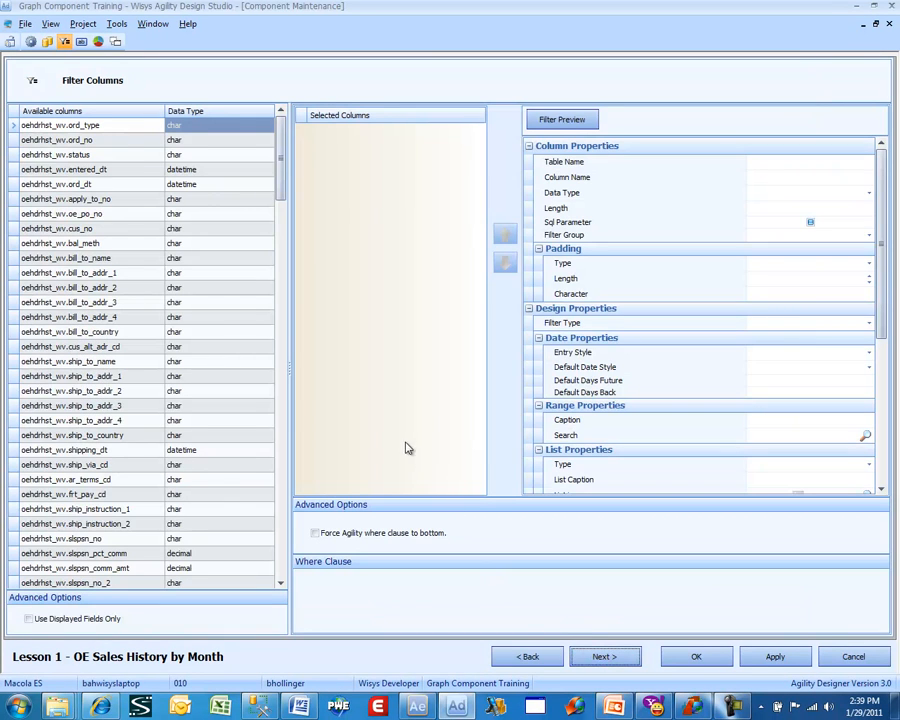
left_click_drag(282, 192, 285, 575)
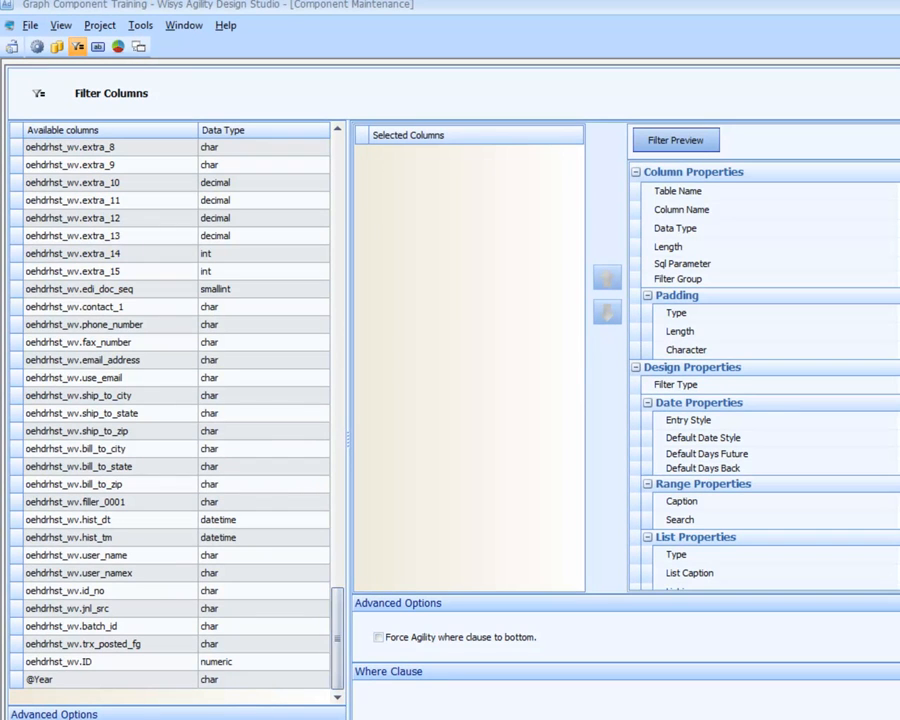
double_click(133, 680)
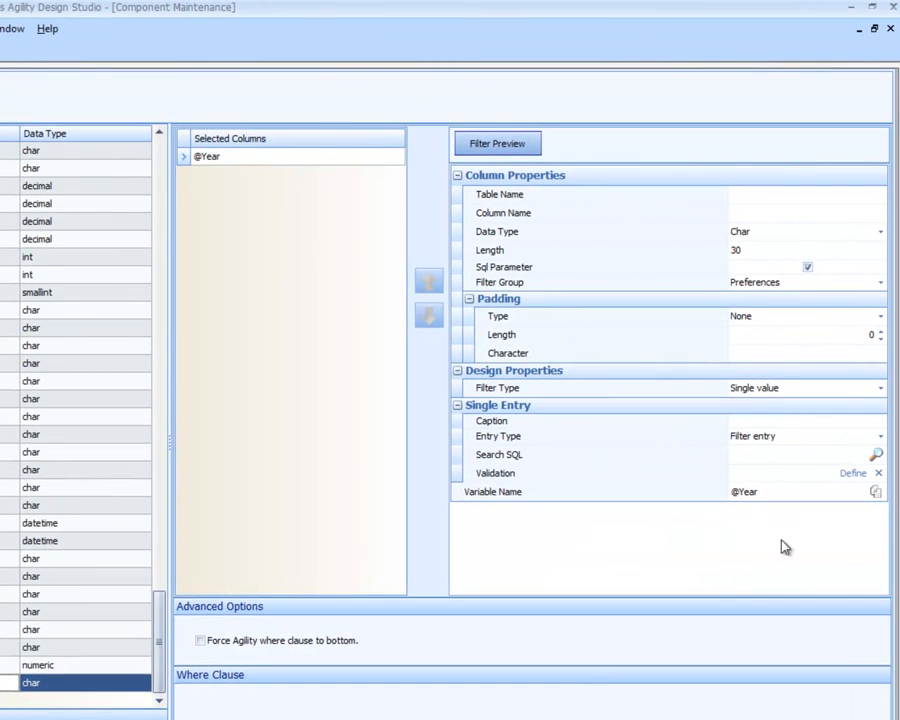
left_click(764, 233)
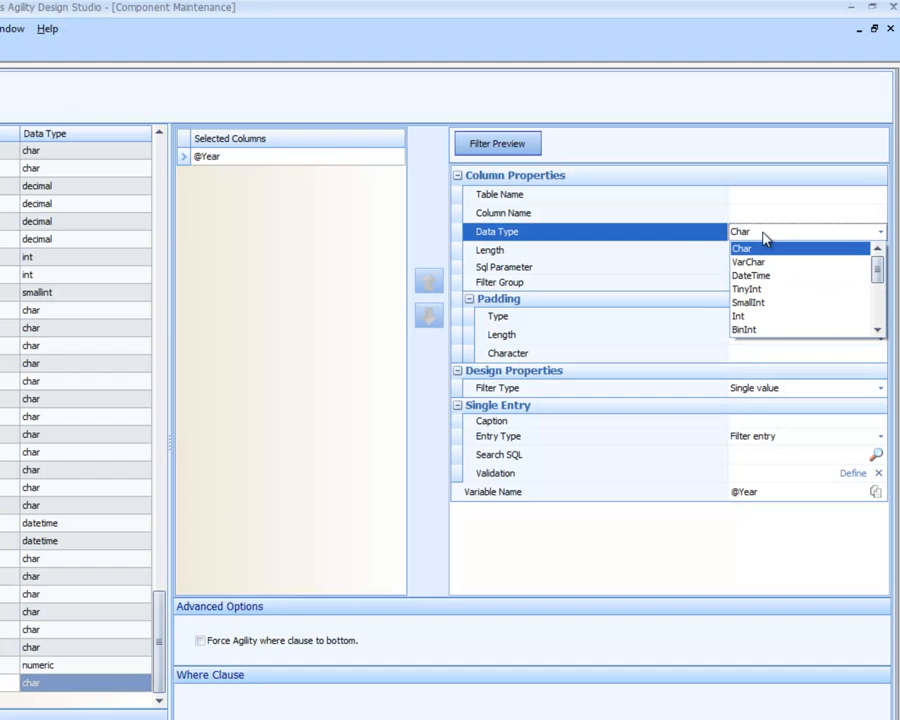
left_click(750, 316)
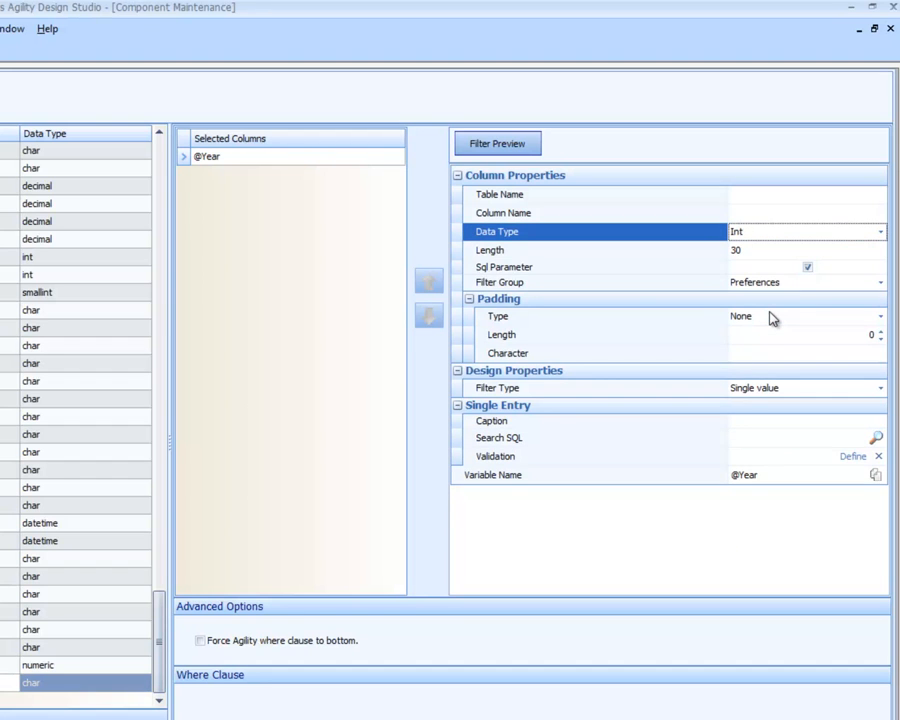
left_click(750, 421)
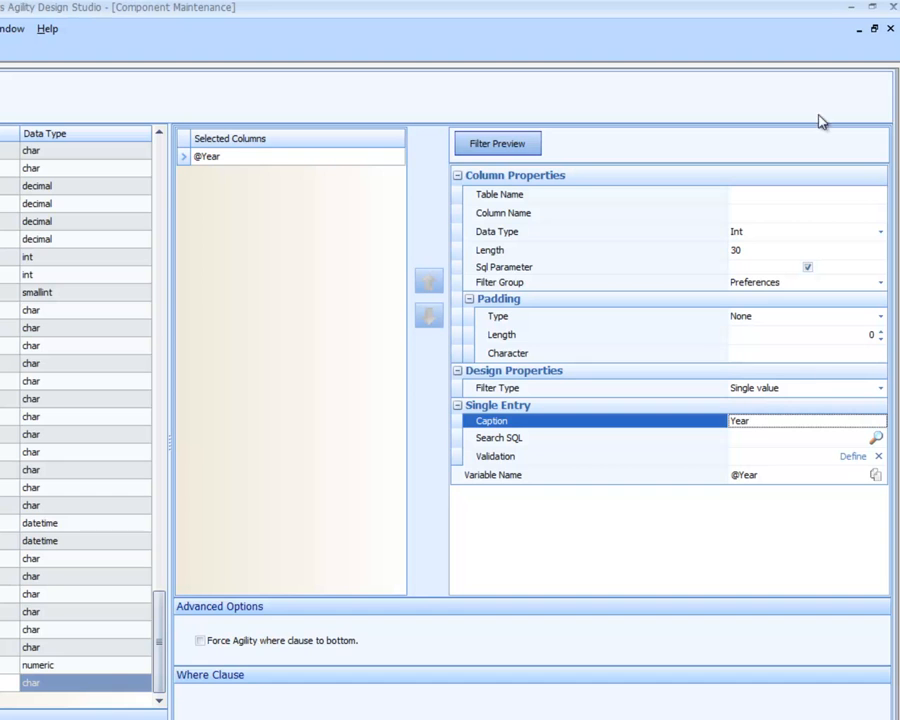
Step: Preview the filter, test its Year entry with 2010, and close the preview
left_click(460, 150)
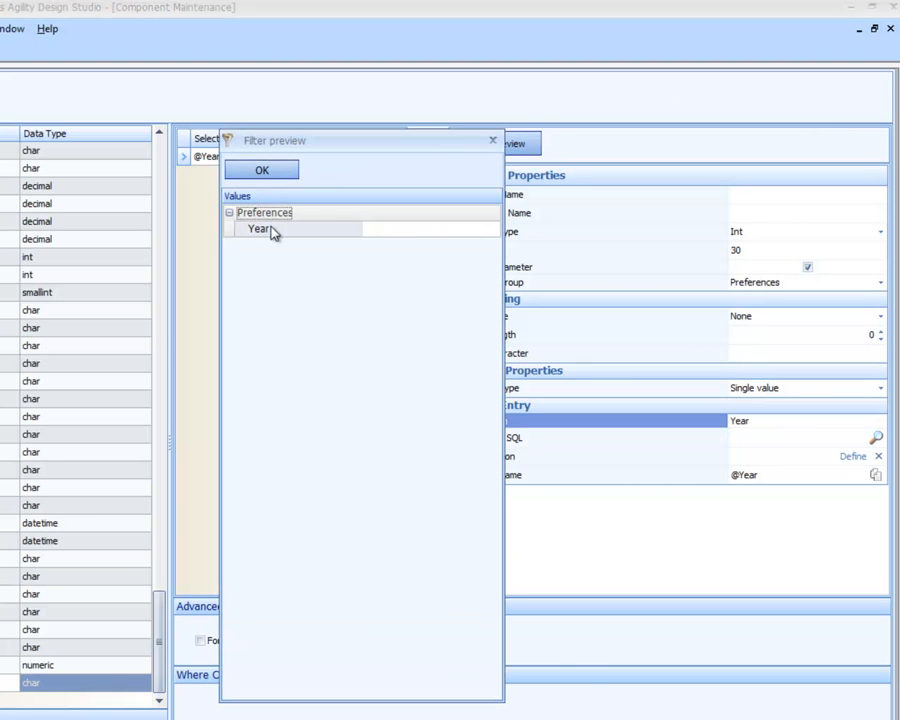
left_click(382, 232)
type("2010")
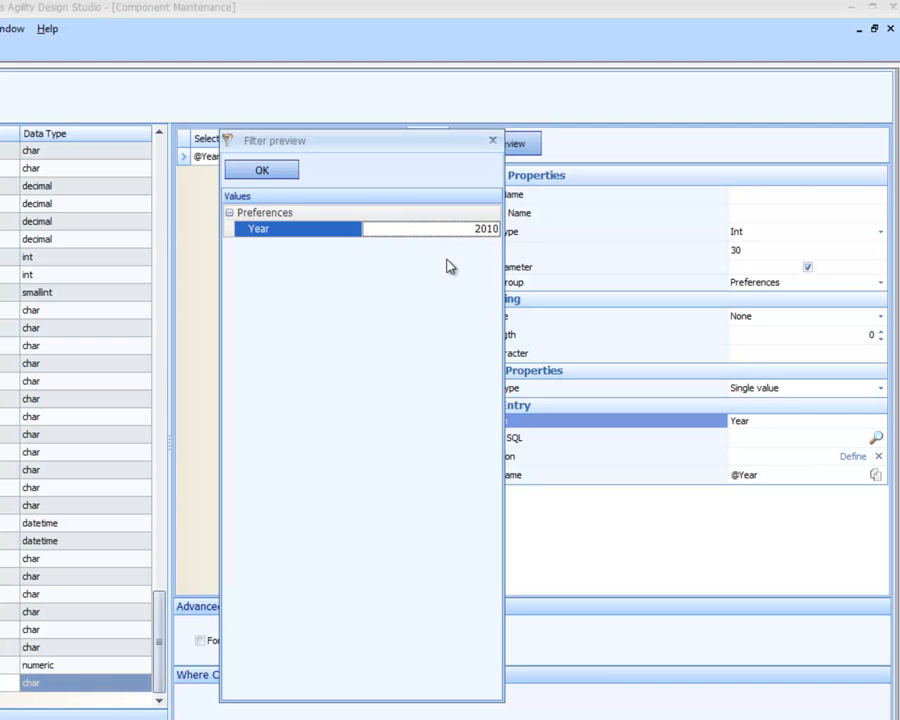
left_click(290, 170)
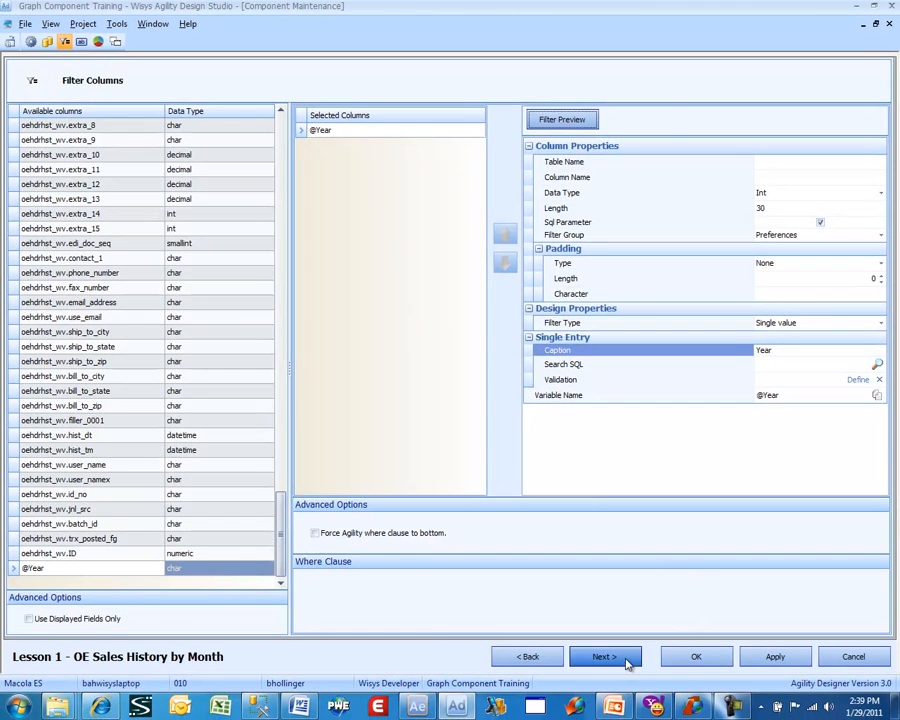
Step: In the graph definition, set the title "Sales By Month", X-axis title "Month", Y-axis title "Dollars" and Y-axis format NumericFormat.Currency
left_click(627, 662)
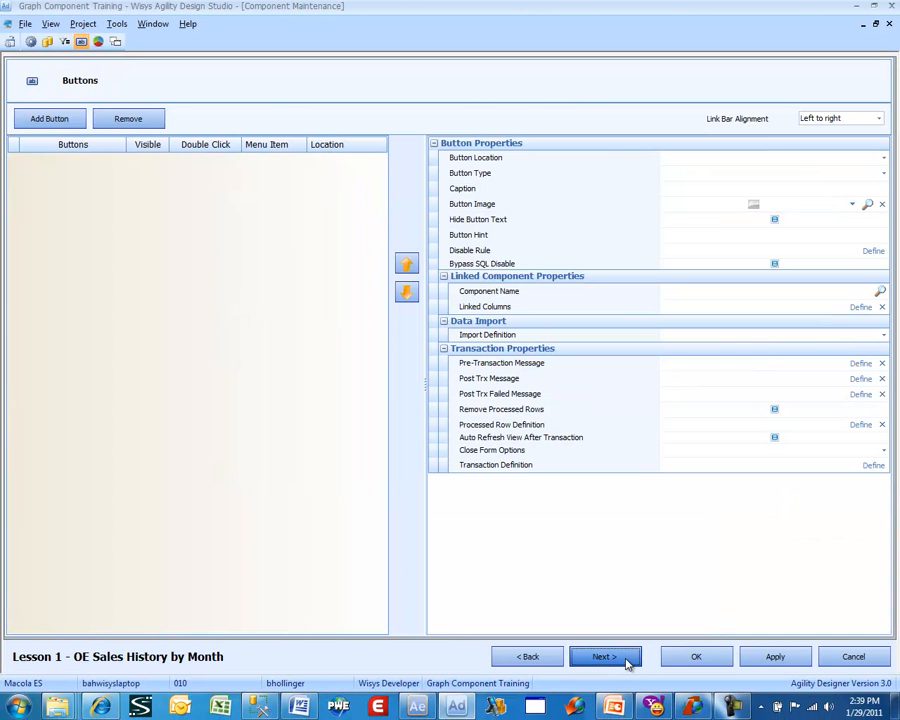
left_click(628, 662)
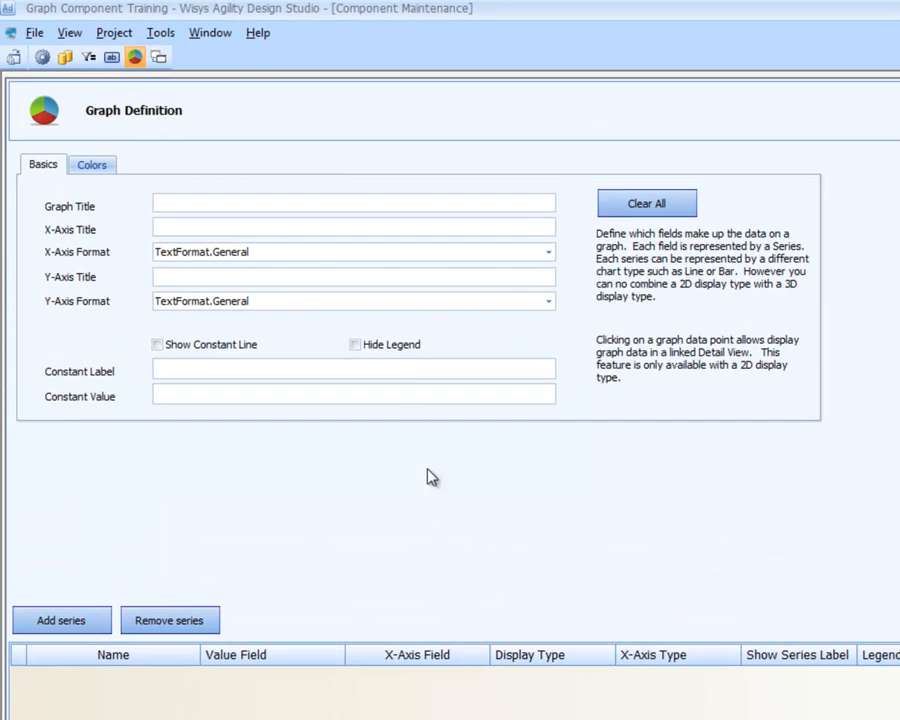
left_click(181, 204)
left_click(183, 227)
type("Month")
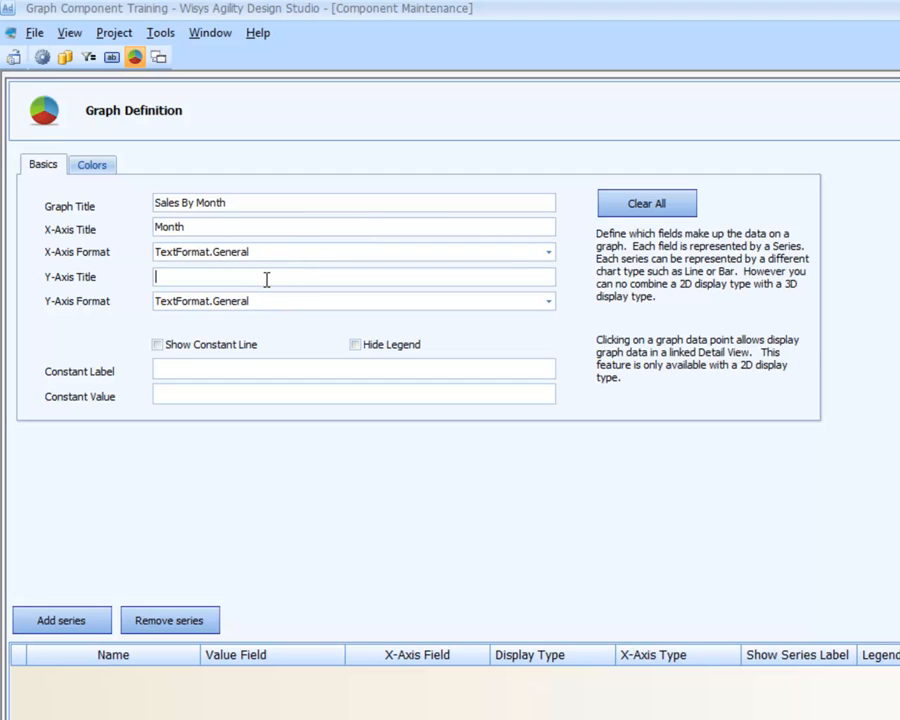
type("lar")
left_click(286, 304)
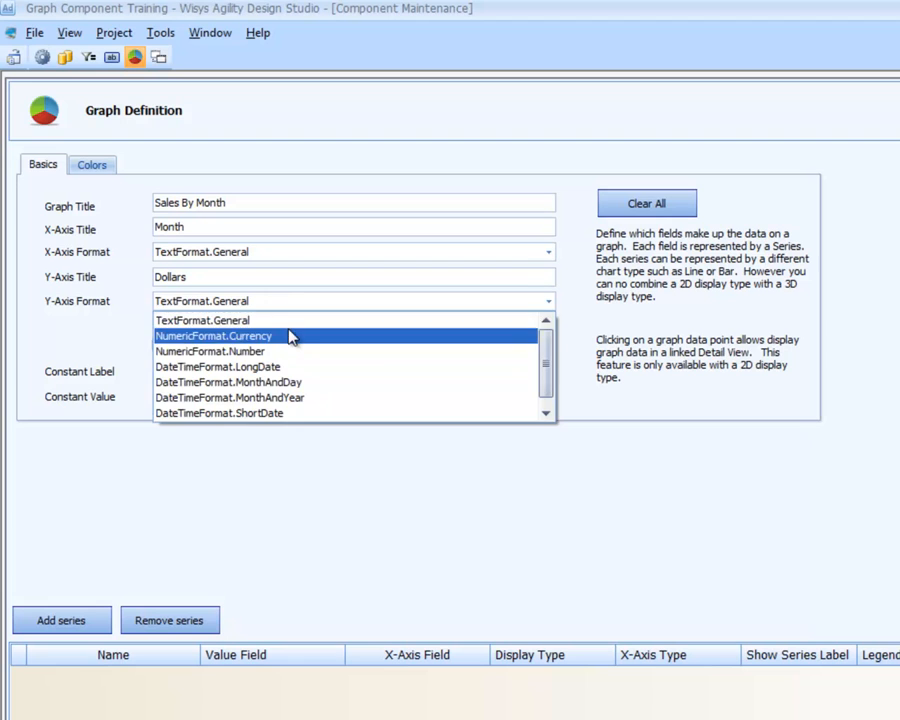
left_click(265, 337)
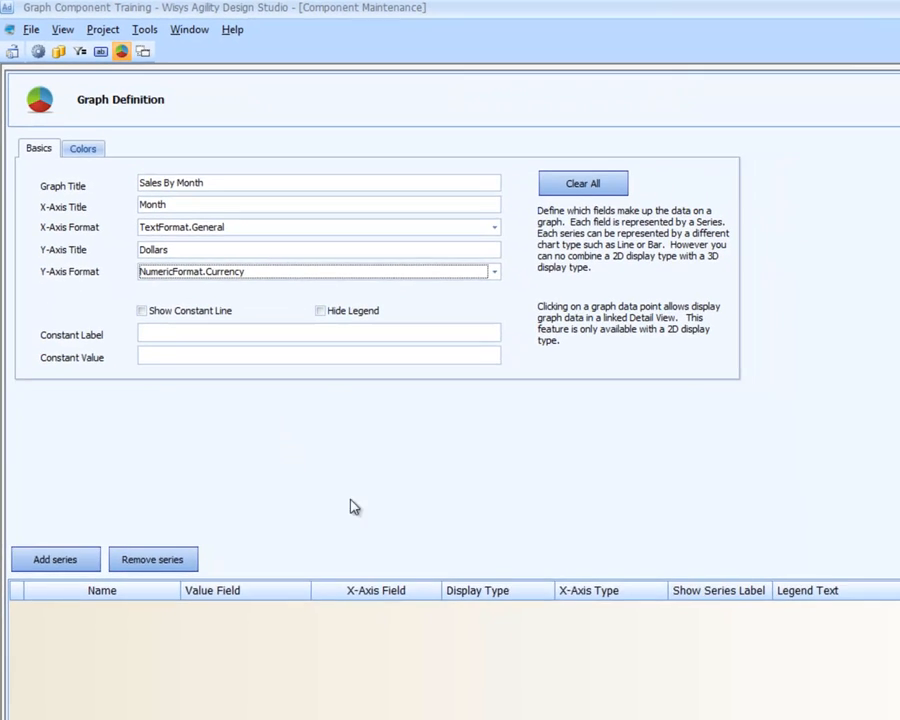
Step: Add a series named "Sales" with value field Sales and X-axis field MONTH
left_click(52, 531)
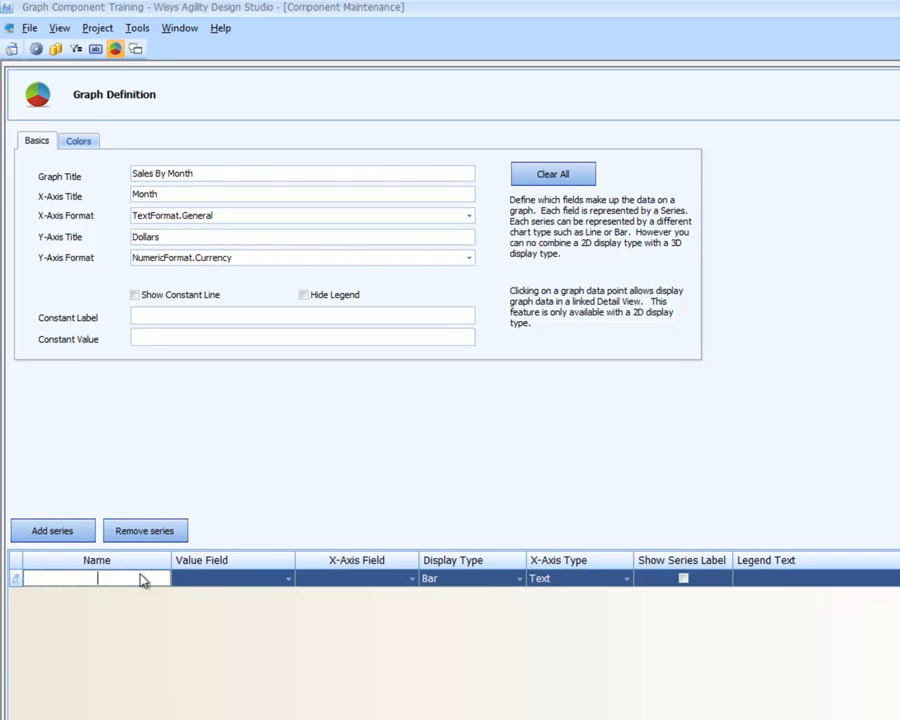
left_click(140, 577)
type("Sales")
key("Return")
left_click(258, 586)
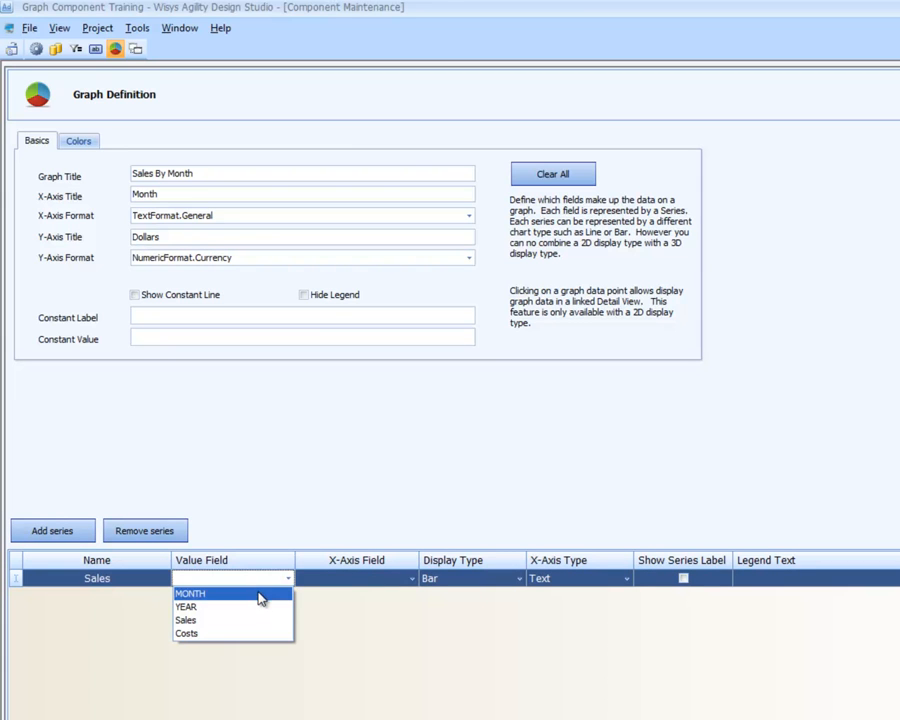
left_click(265, 621)
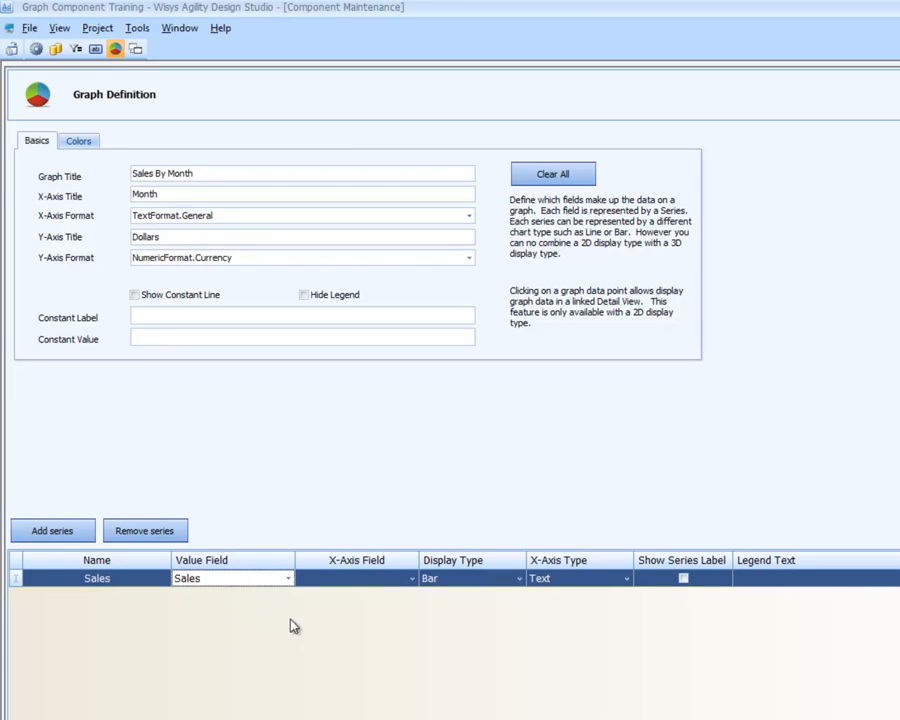
left_click(402, 580)
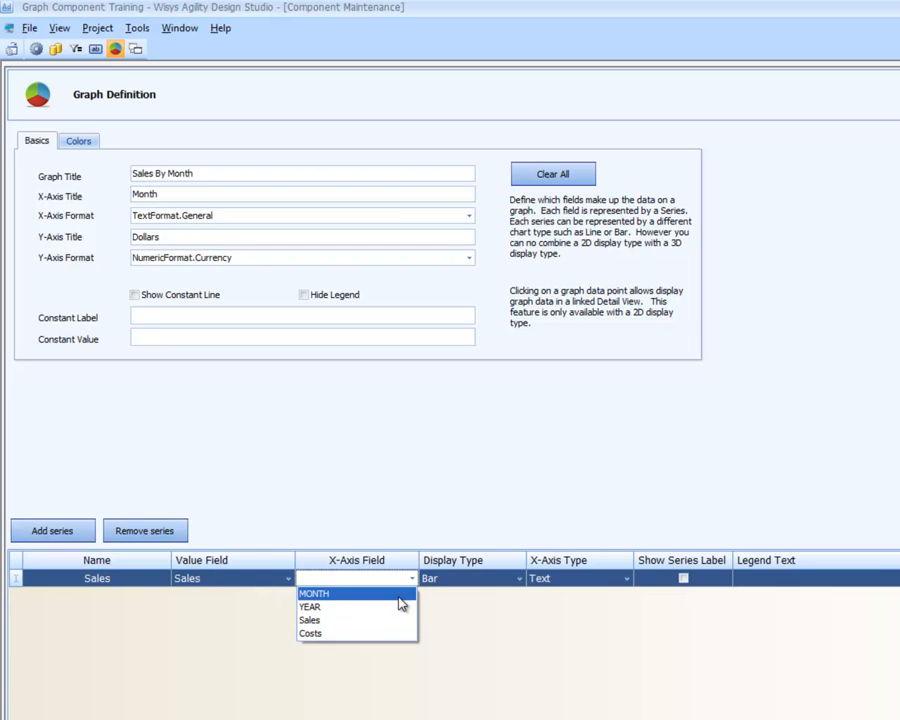
left_click(398, 598)
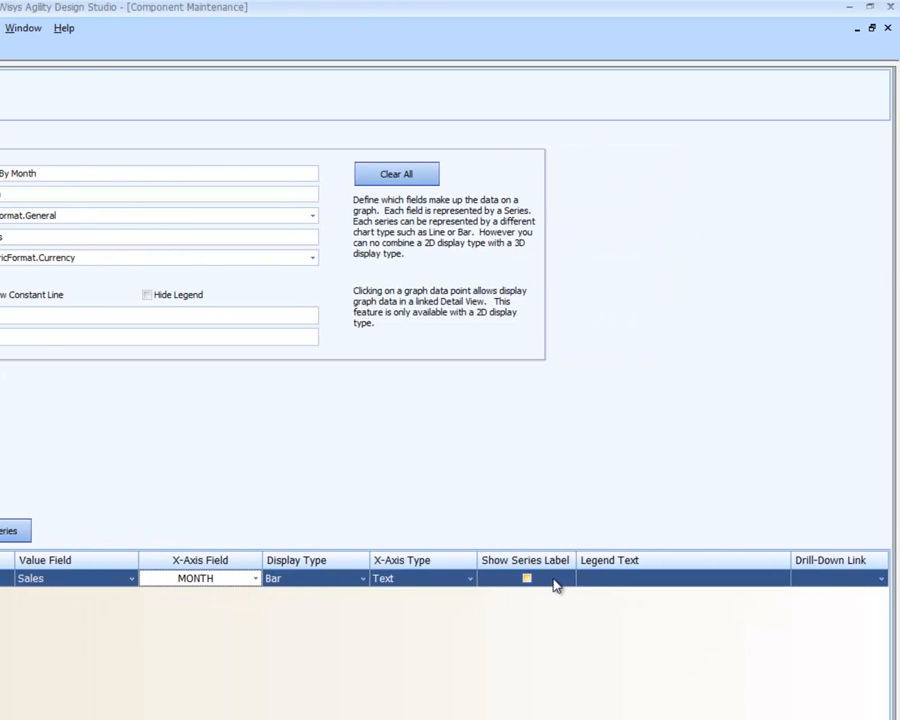
left_click(591, 578)
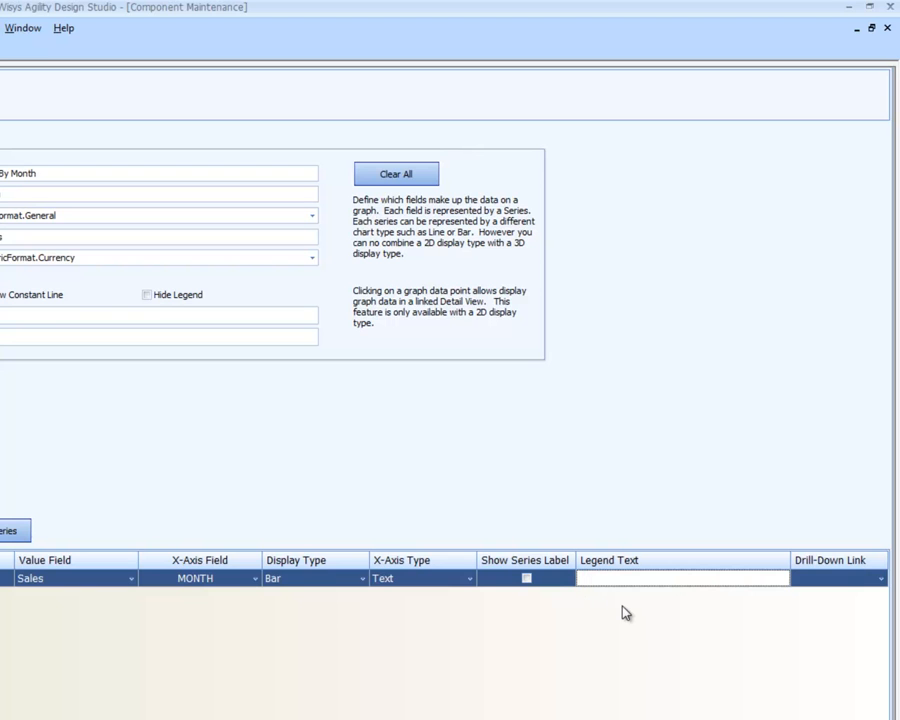
type("Sales")
Step: Add a second series named "Costs" with value field Costs and X-axis field MONTH
left_click(24, 531)
left_click(98, 598)
type("Costs")
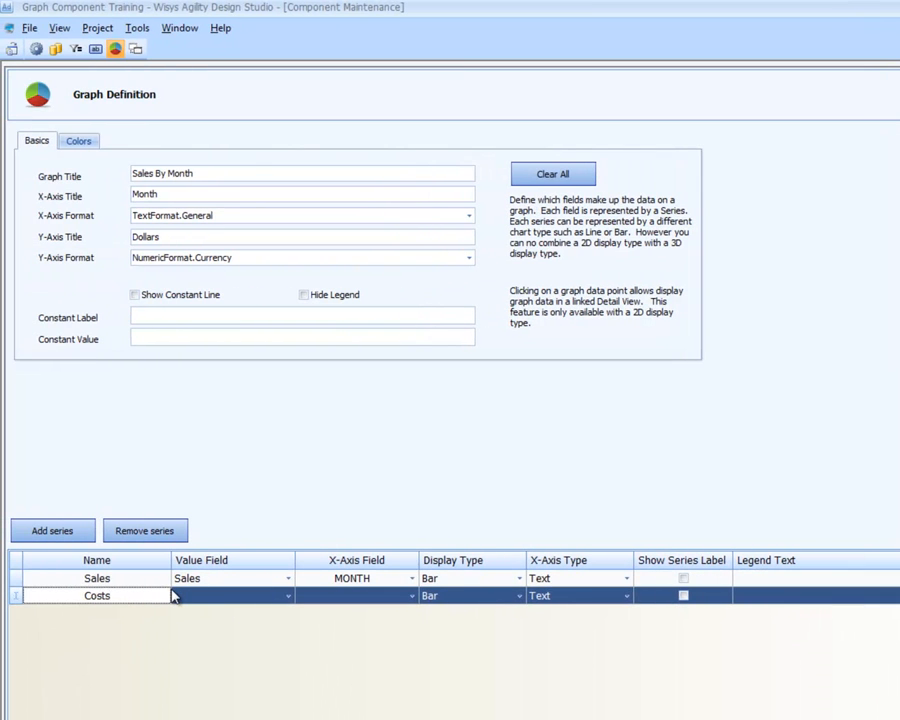
left_click(226, 598)
left_click(226, 598)
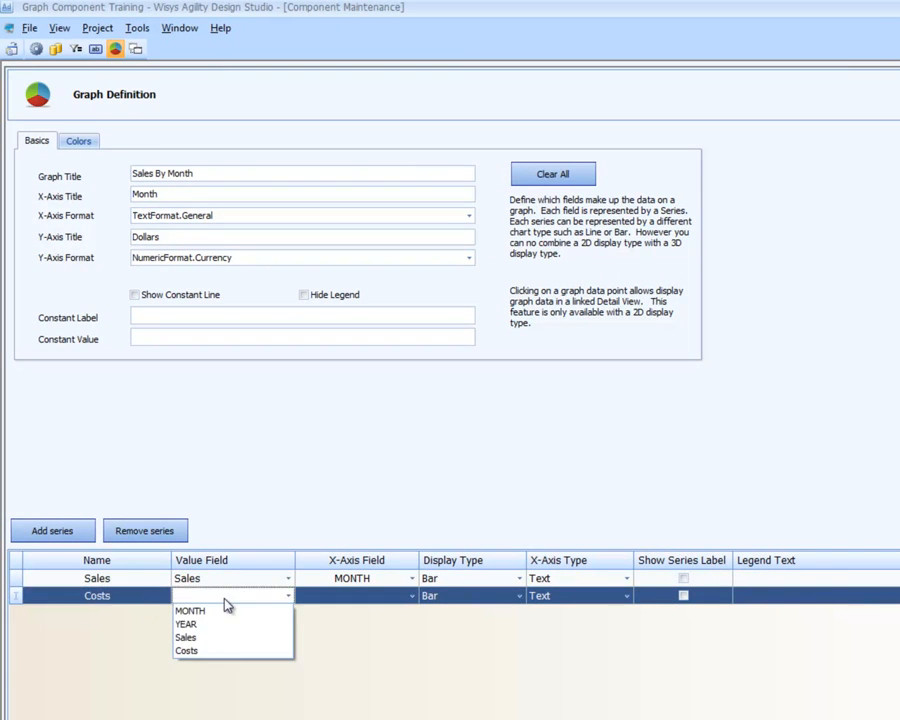
left_click(232, 652)
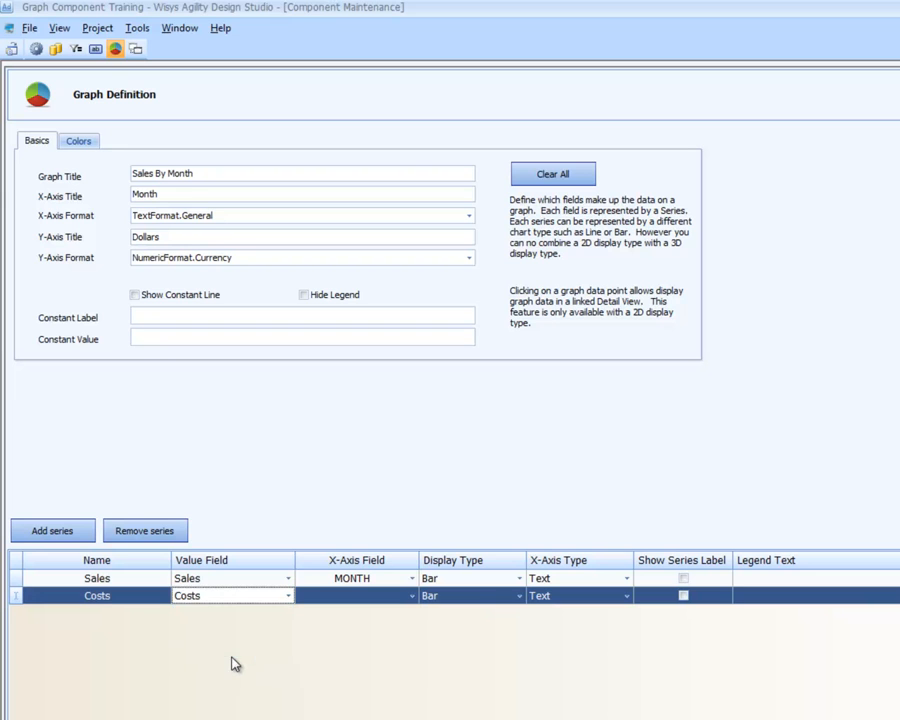
left_click(355, 597)
left_click(346, 612)
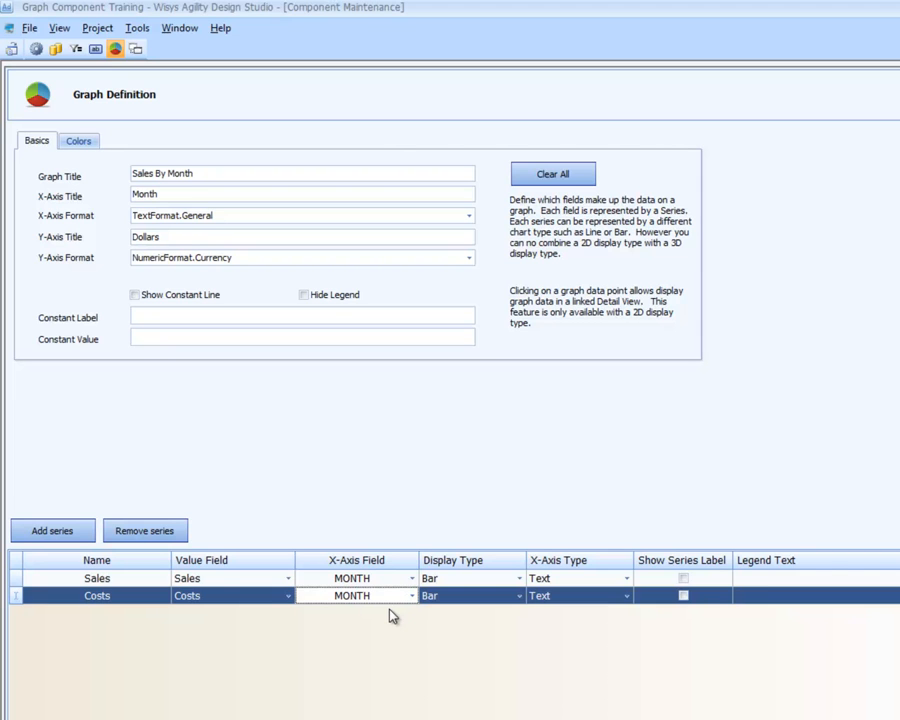
Step: Set the legend texts of the two series to "Sales" and "Costs", and save the component
left_click(742, 578)
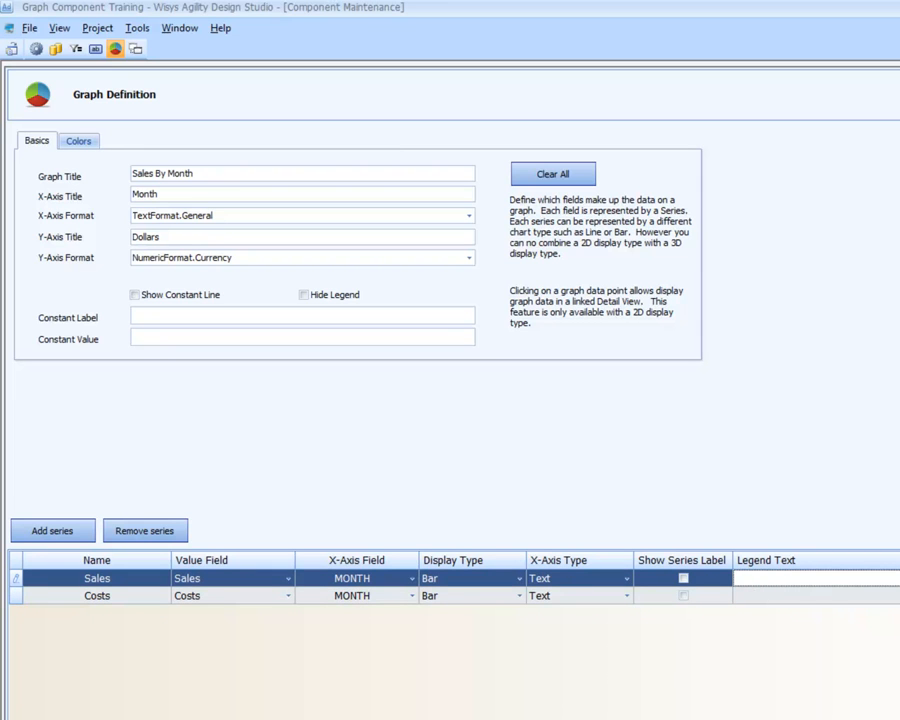
type("S")
left_click(745, 595)
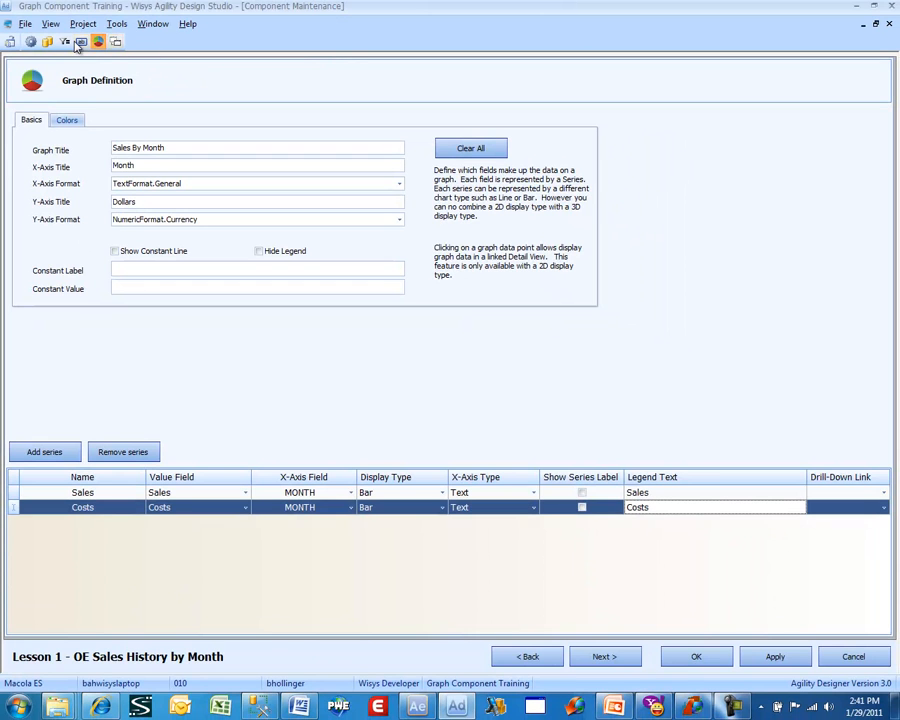
left_click(686, 662)
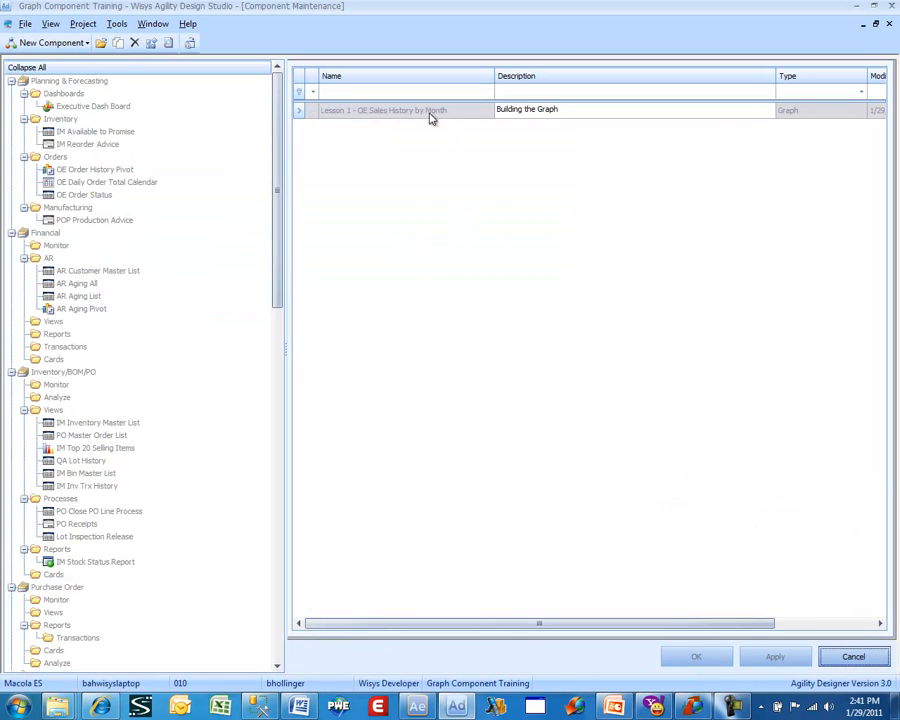
Step: Preview the Lesson 1 sales history graph with the Year filter at 2010, examine the bars, and close the preview
right_click(428, 115)
left_click(432, 120)
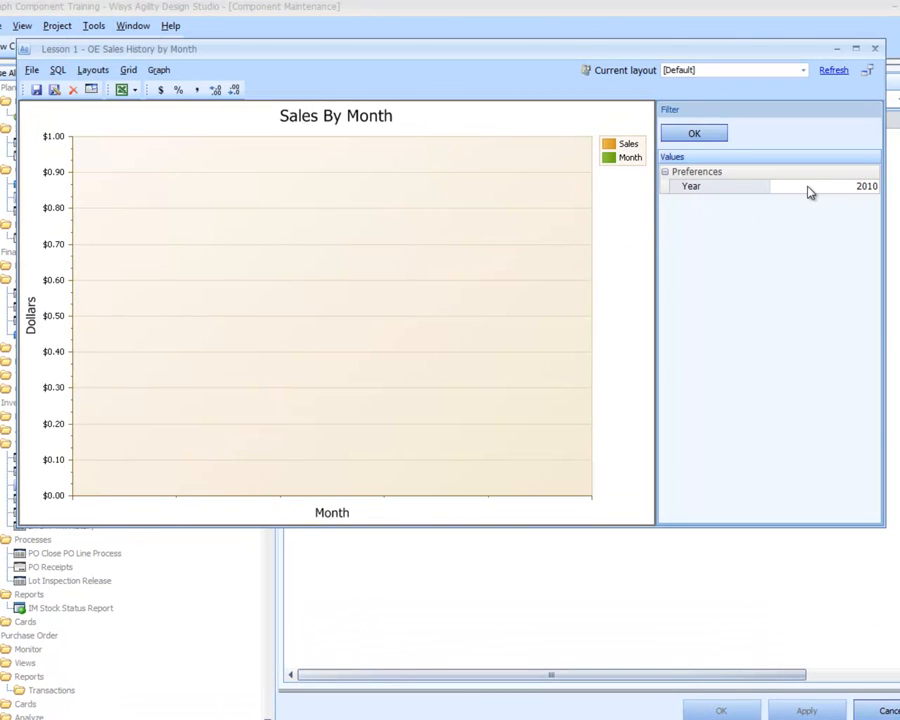
left_click(681, 133)
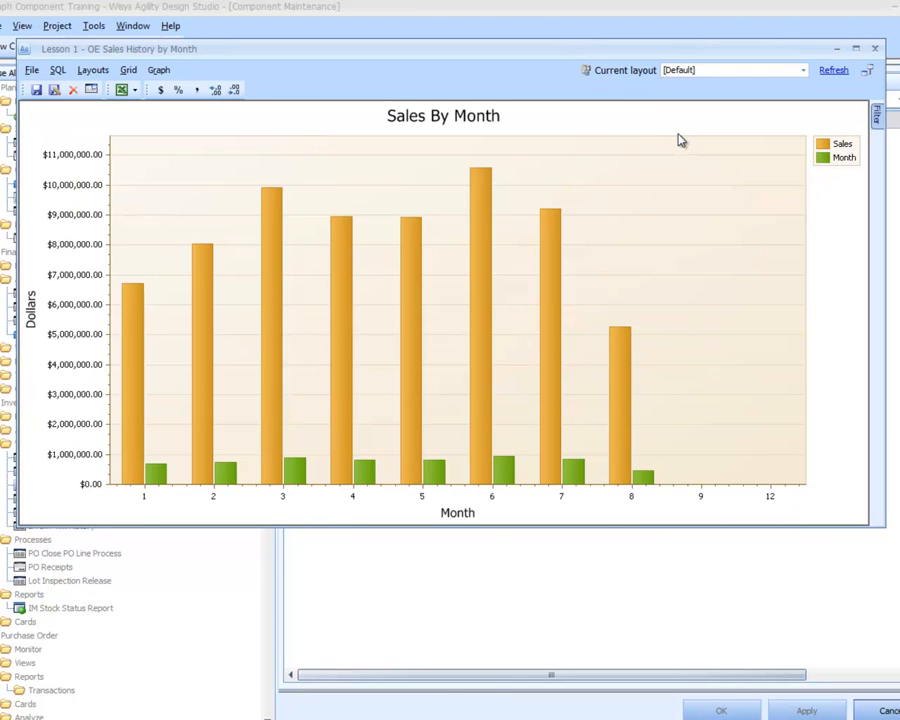
mouse_move(367, 256)
left_click(873, 50)
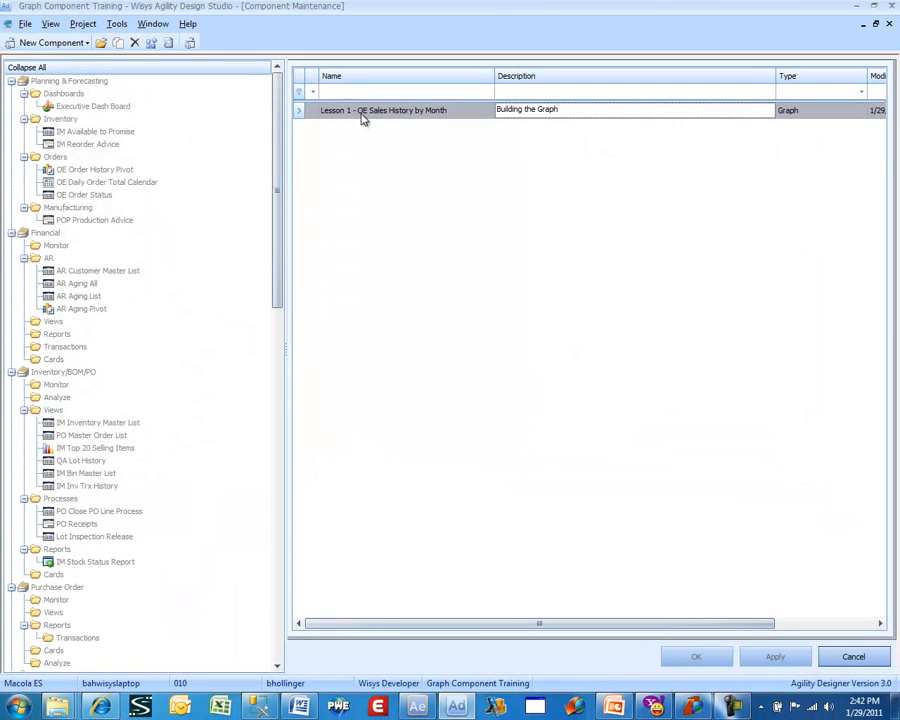
Step: Reopen the Lesson 1 component's graph definition and set the color appearance to The Trees
double_click(363, 112)
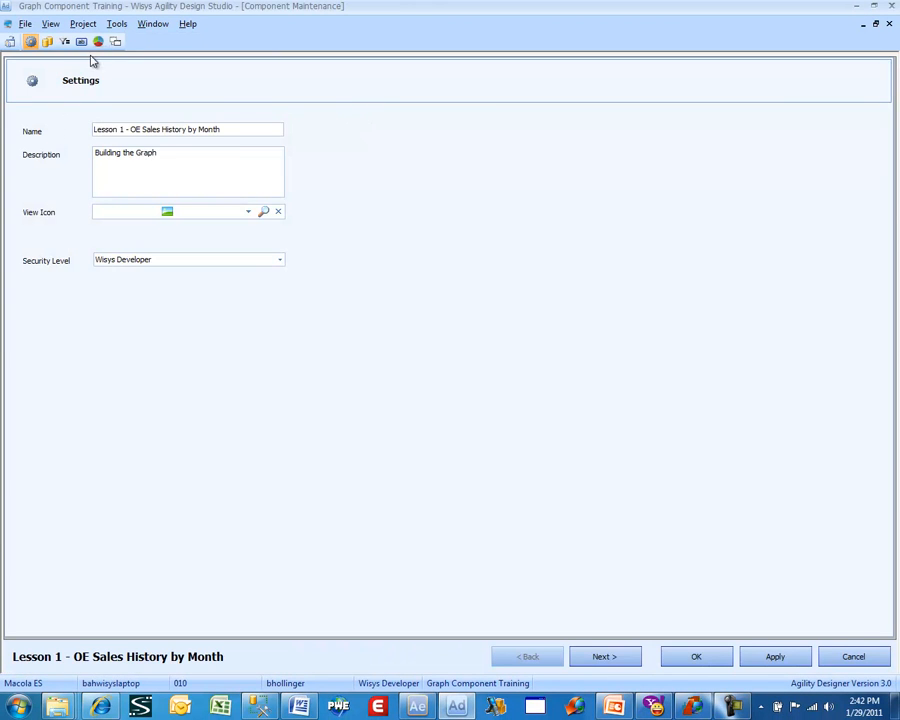
left_click(98, 41)
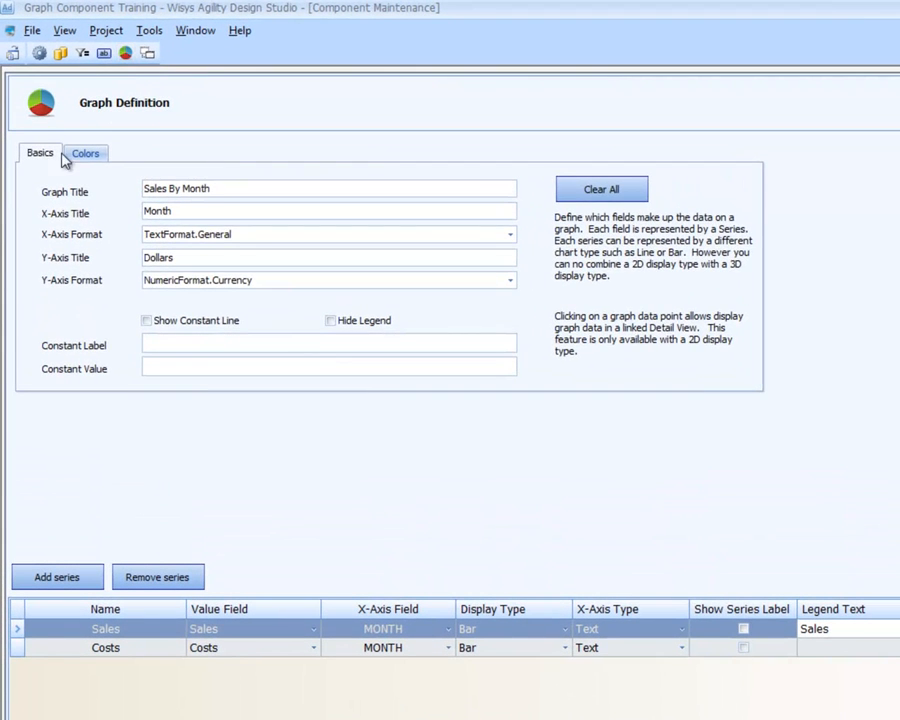
left_click(88, 155)
left_click(198, 190)
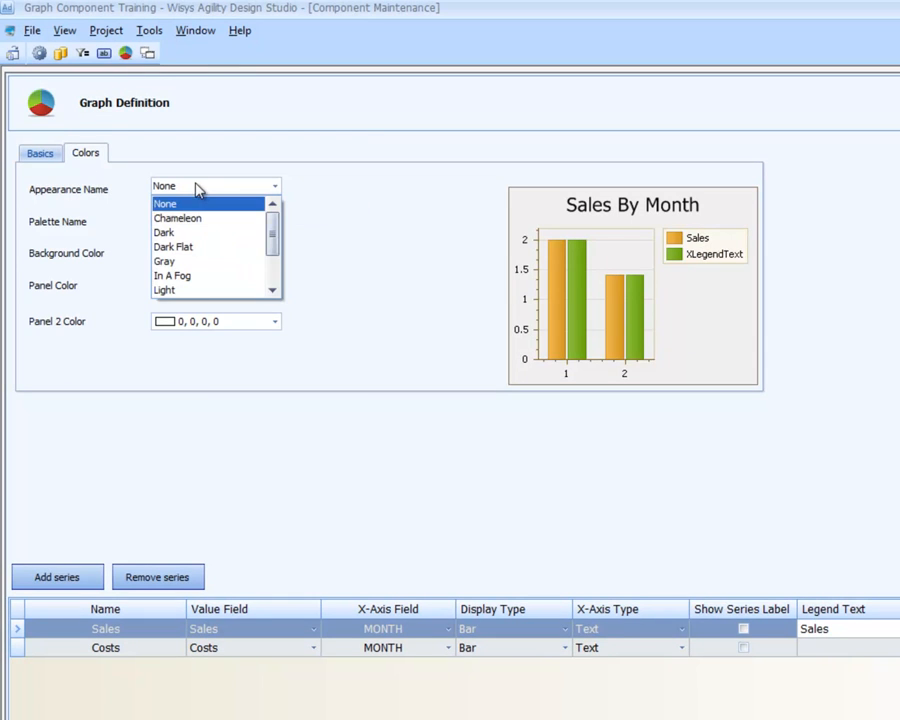
left_click(272, 290)
left_click(272, 290)
left_click(272, 290)
left_click(272, 290)
left_click(272, 290)
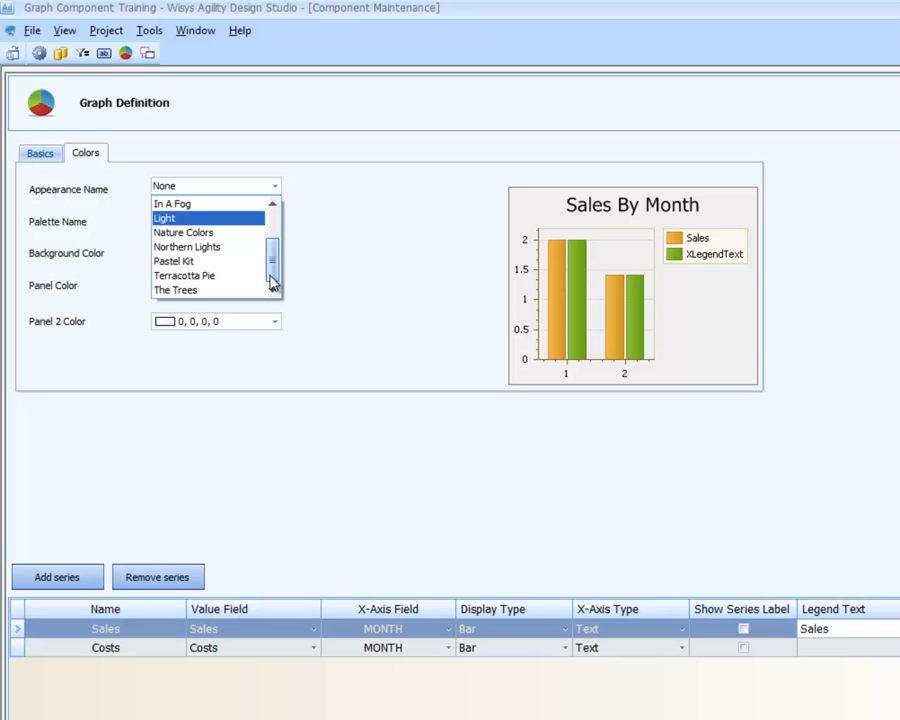
left_click(241, 291)
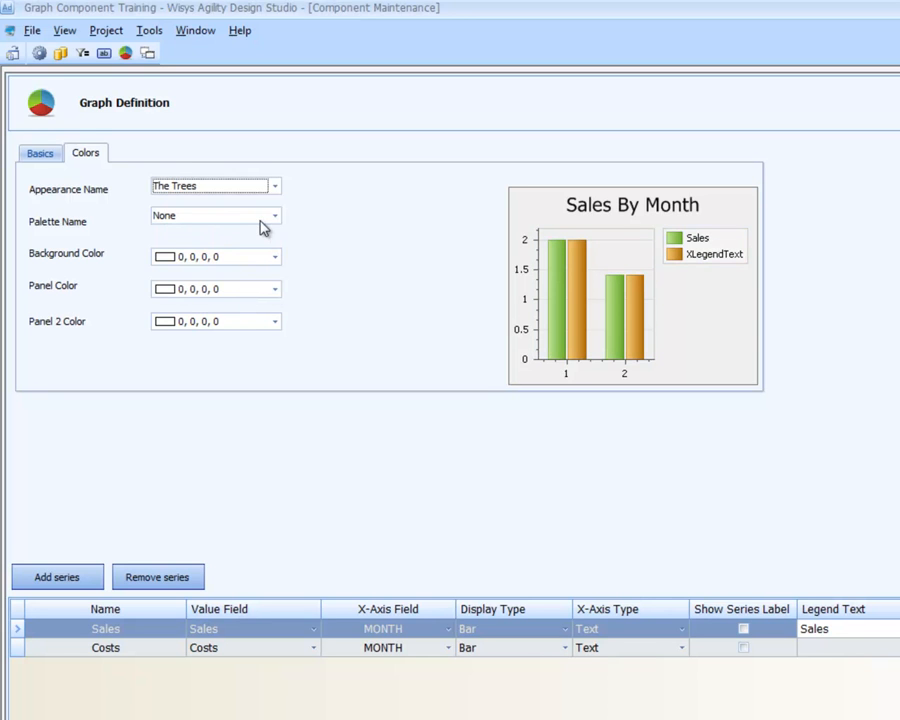
Step: Set the graph's palette to Office, return to its basic settings, and save the component
left_click(271, 218)
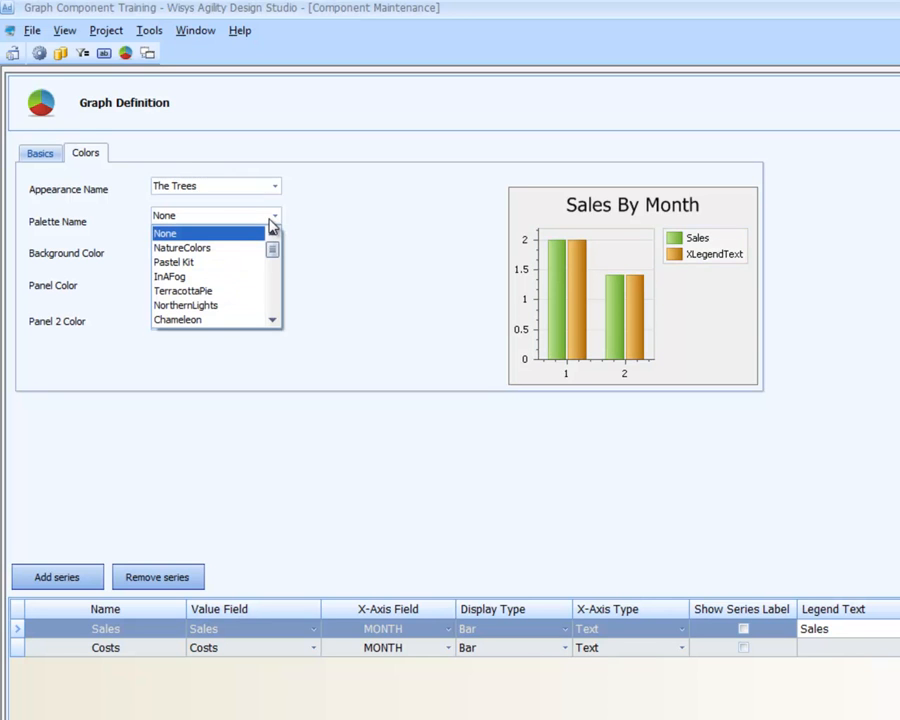
left_click(273, 324)
left_click(273, 324)
left_click(273, 324)
left_click(273, 324)
left_click(250, 307)
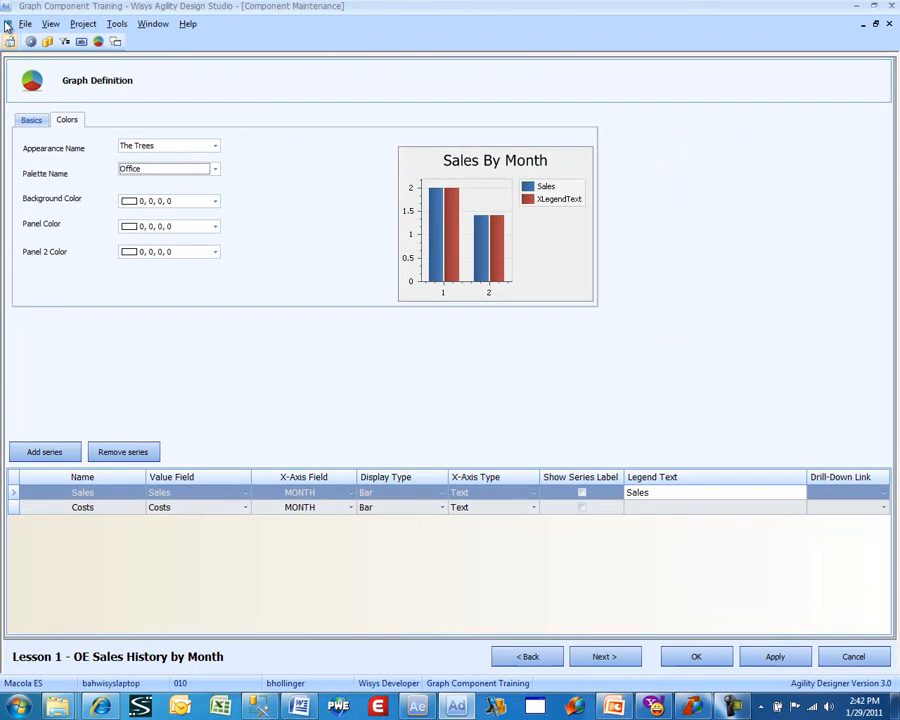
left_click(30, 121)
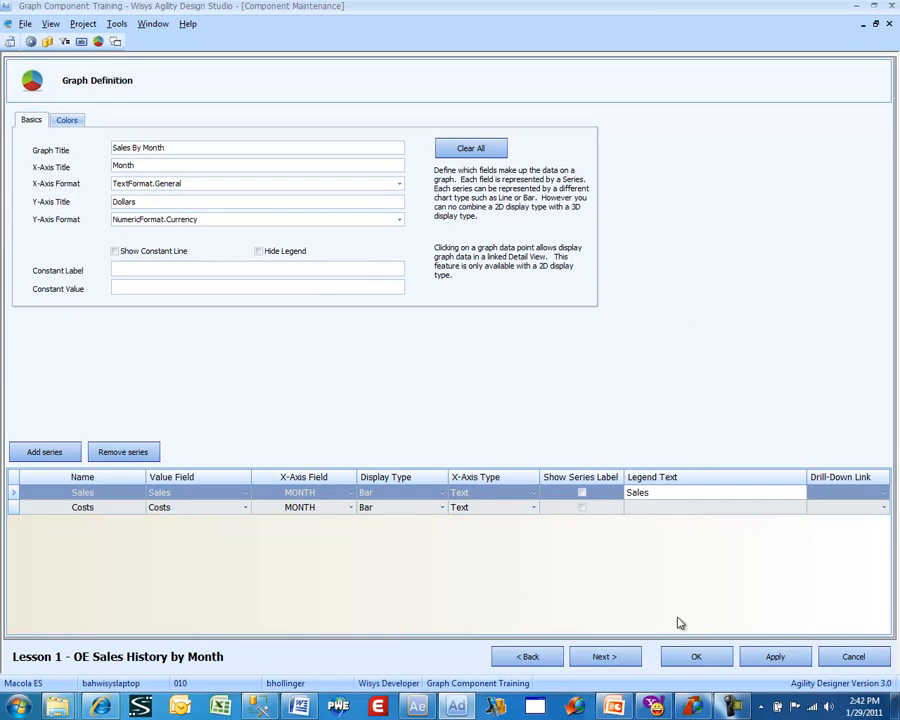
left_click(695, 657)
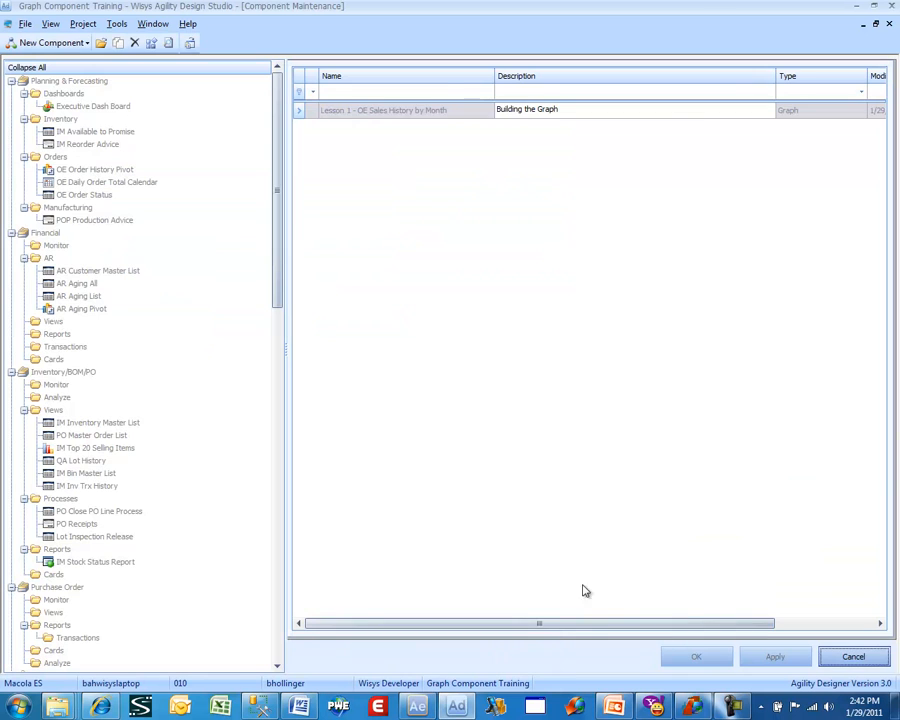
Step: Preview the recolored sales history graph with the Year filter at 2010
right_click(435, 112)
left_click(437, 113)
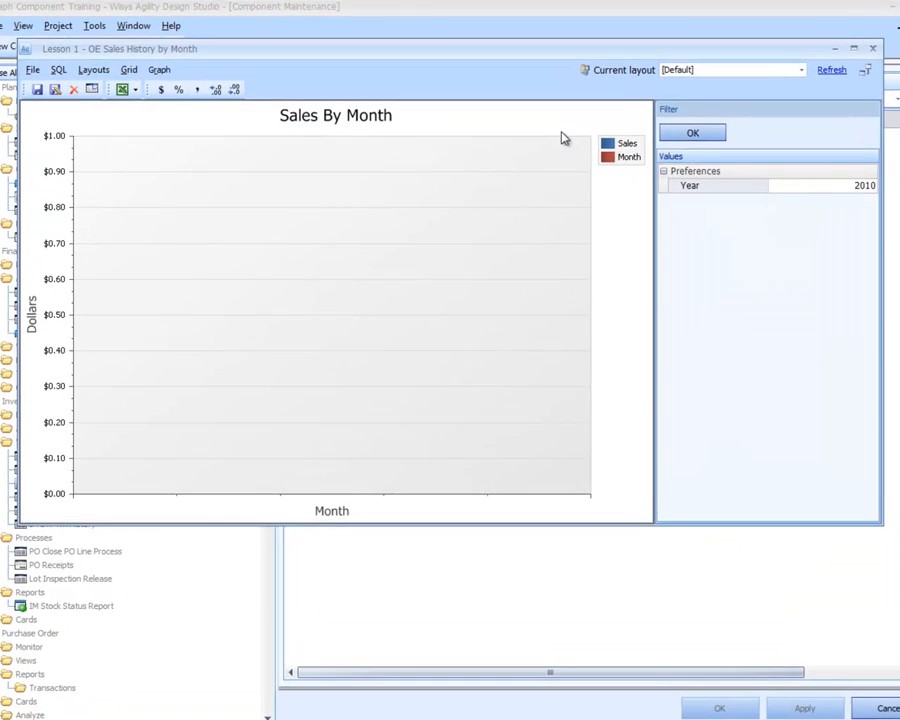
left_click(690, 136)
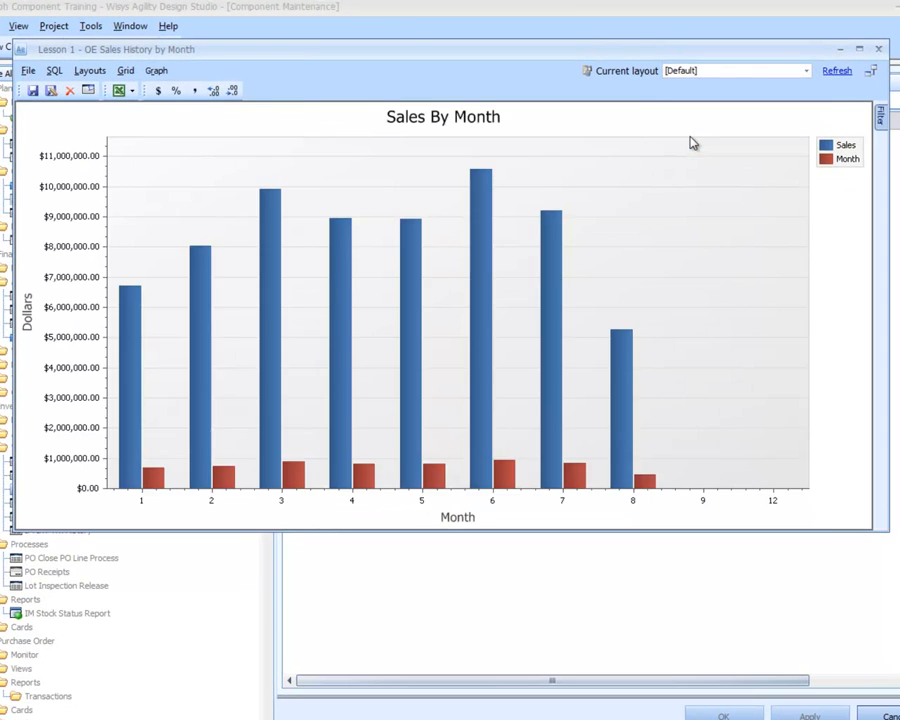